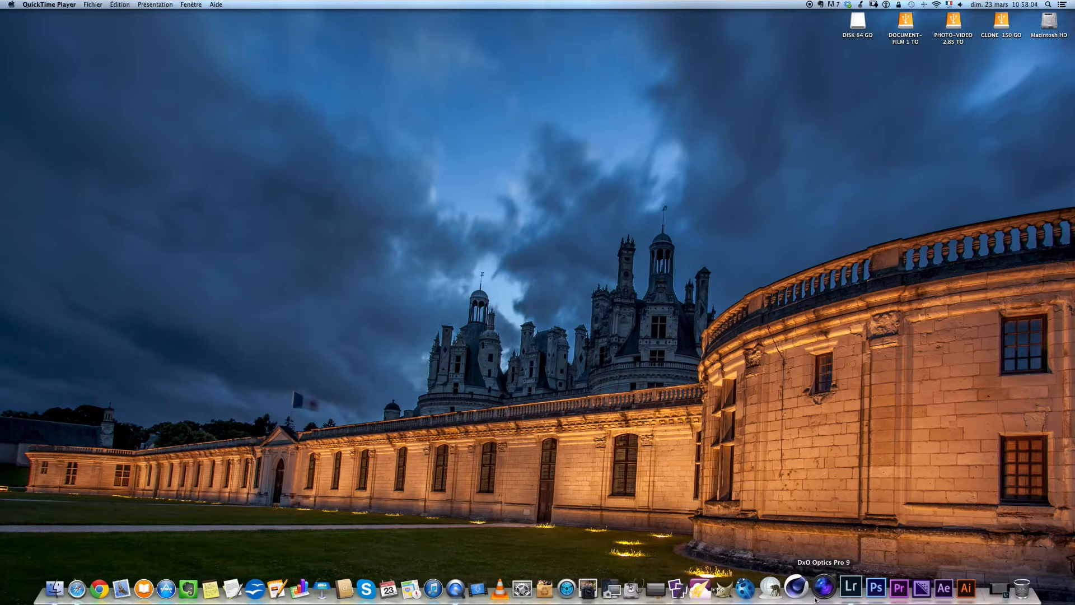
Switch to Lightroom, select the blue car photo in the library with enlarged thumbnails and open it in the Develop module.
click(859, 587)
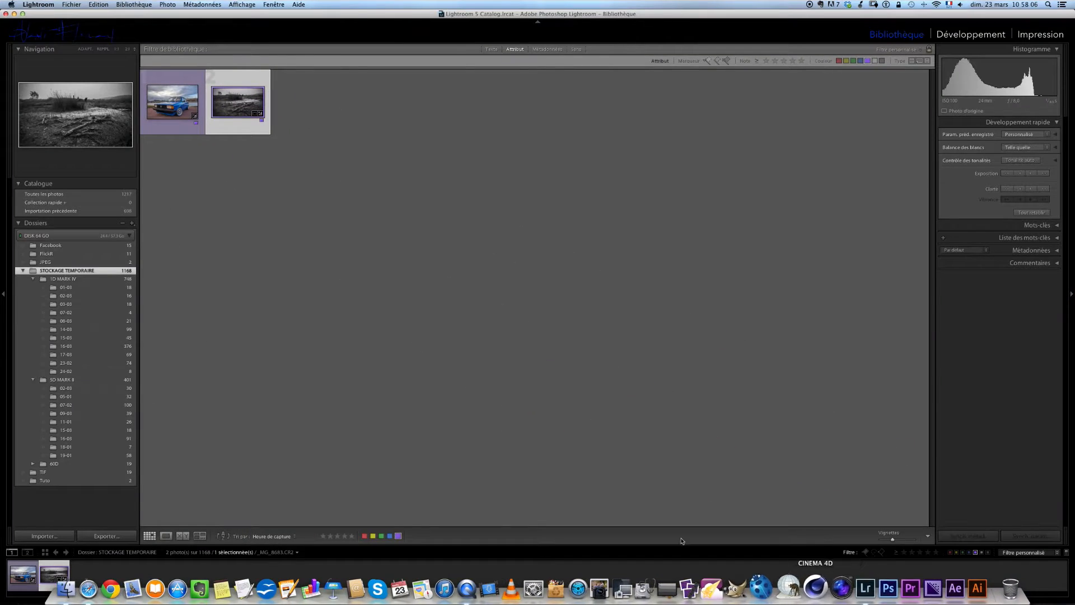
click(174, 97)
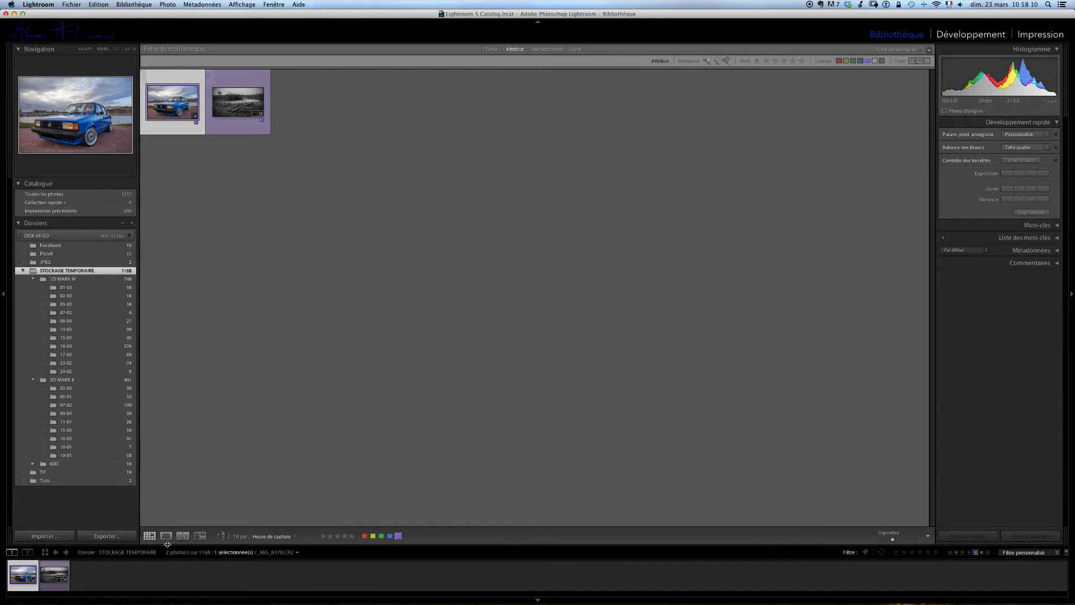
drag(893, 541, 932, 543)
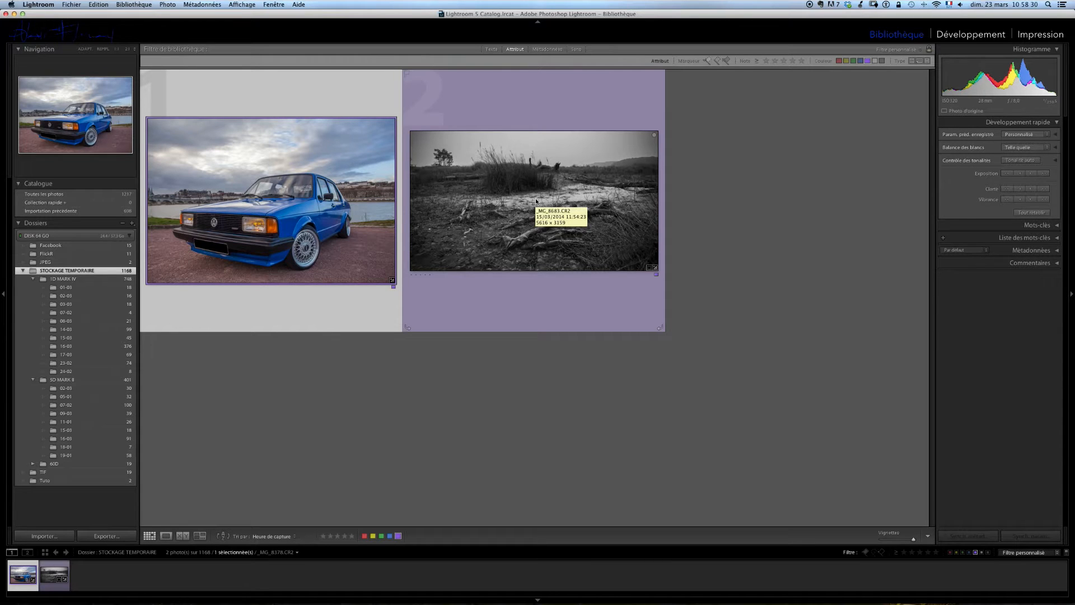
click(986, 36)
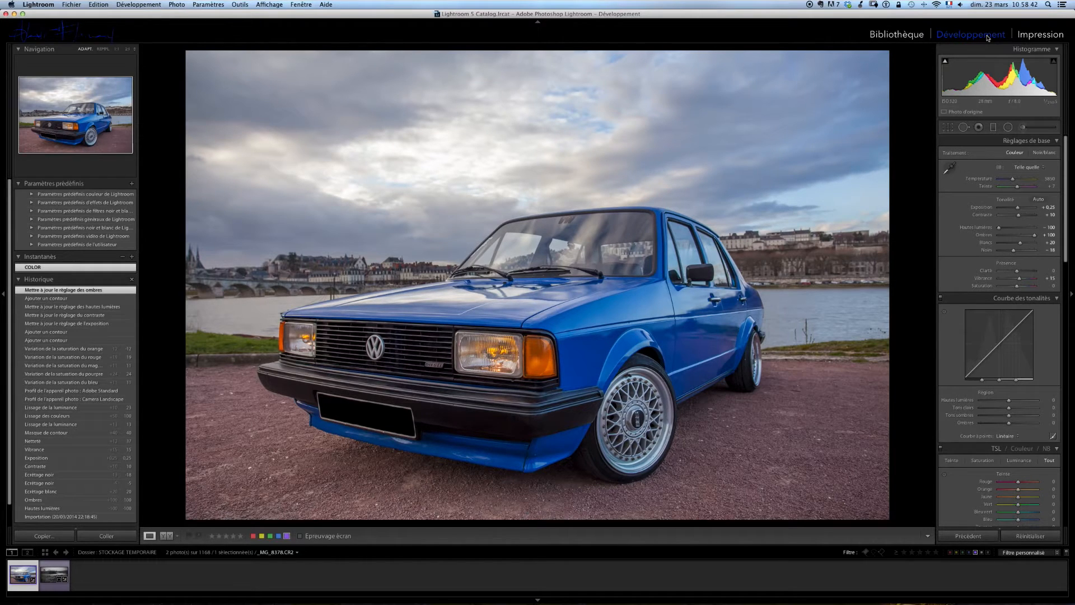
Set the HSL saturation of red, purple, magenta, yellow, green, aqua and blue to -100, leaving orange out.
drag(1067, 154, 1071, 257)
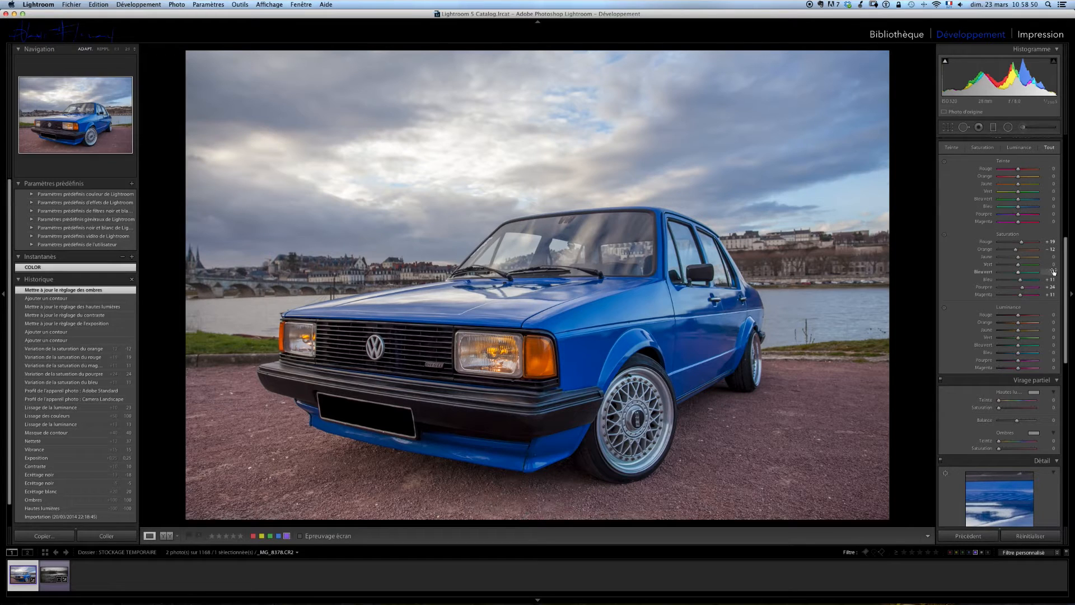
mouse_move(1066, 268)
mouse_down()
mouse_move(1059, 235)
mouse_move(1063, 286)
mouse_up()
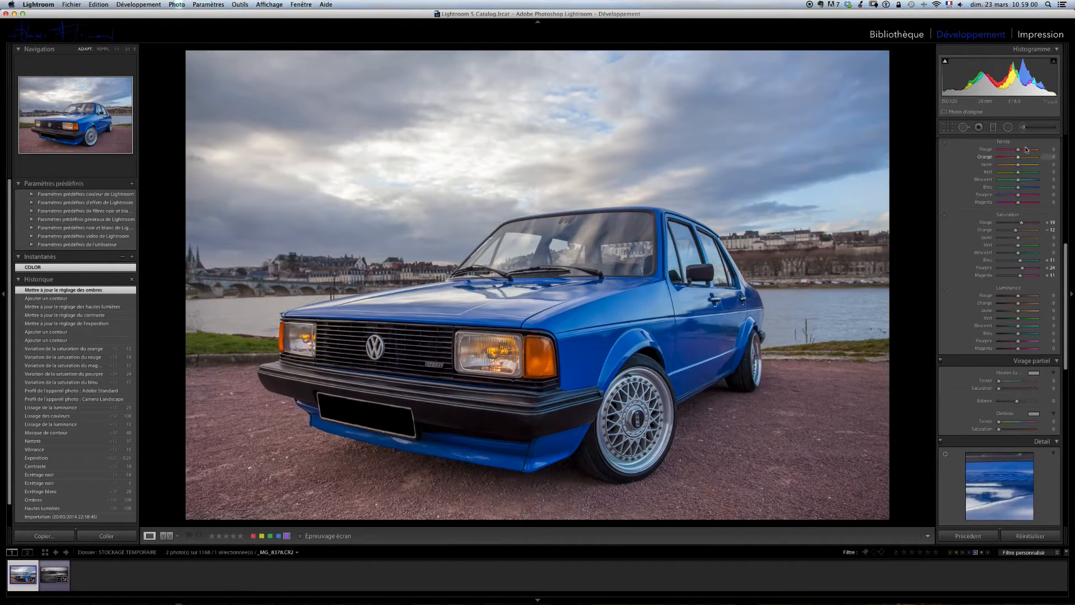
click(1023, 128)
click(1023, 128)
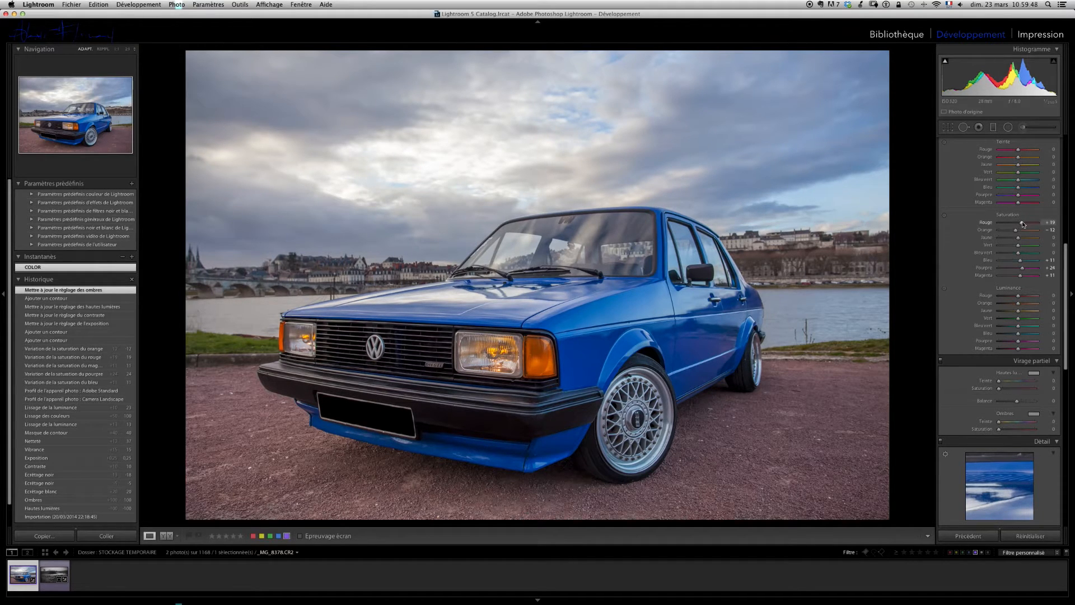
drag(1023, 224, 966, 222)
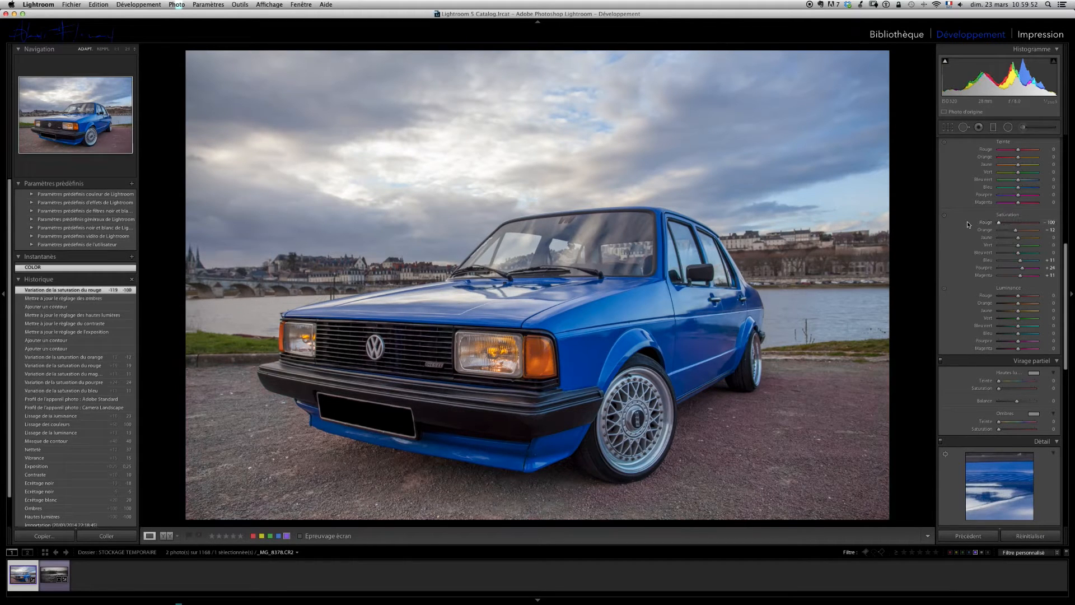
drag(1024, 269, 988, 279)
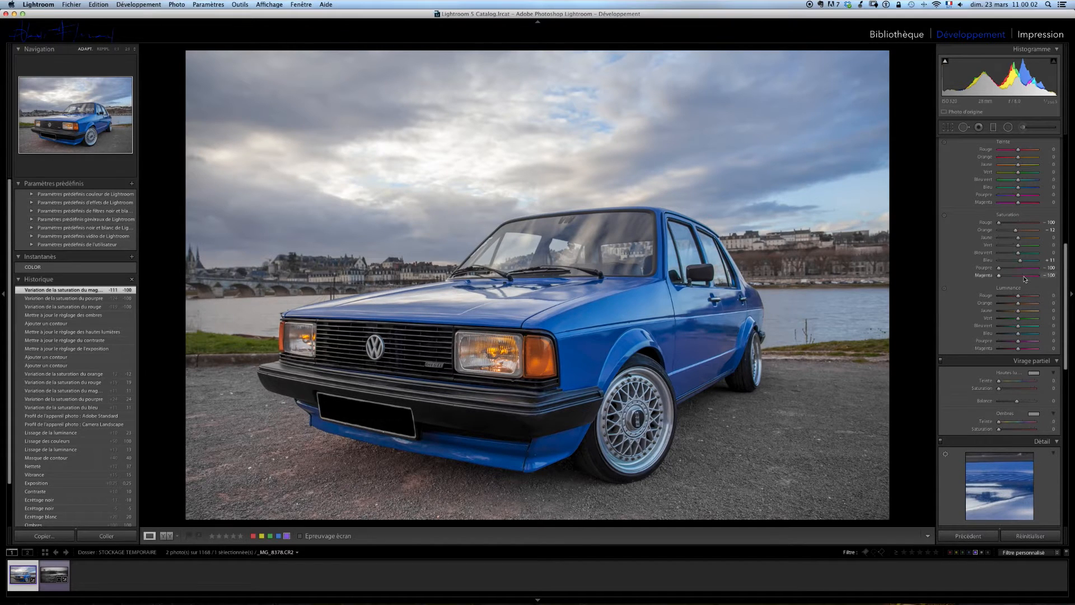
drag(1018, 239, 927, 239)
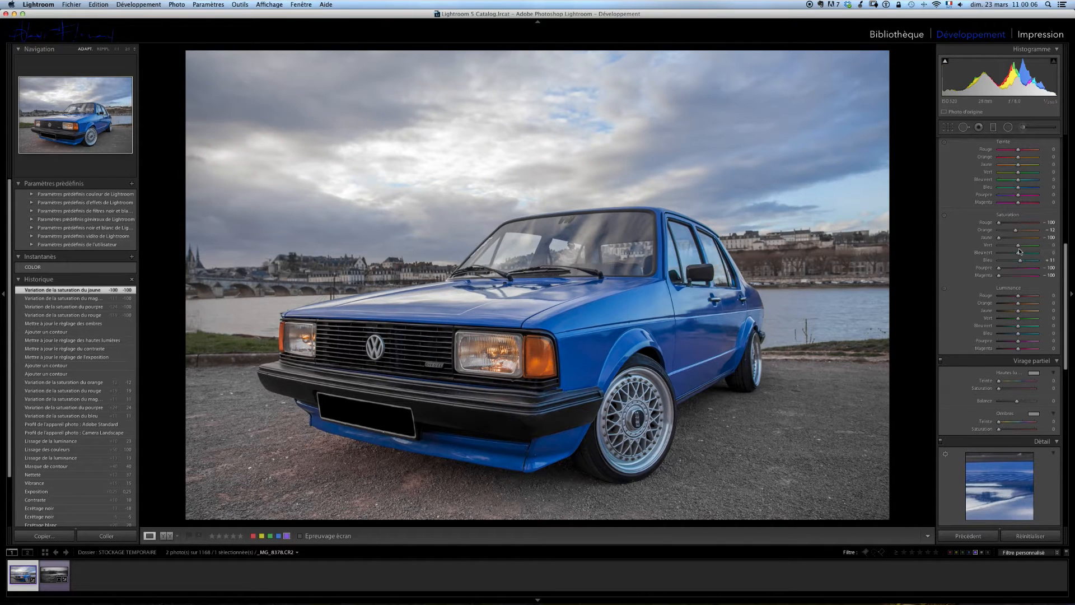
drag(1018, 247, 950, 261)
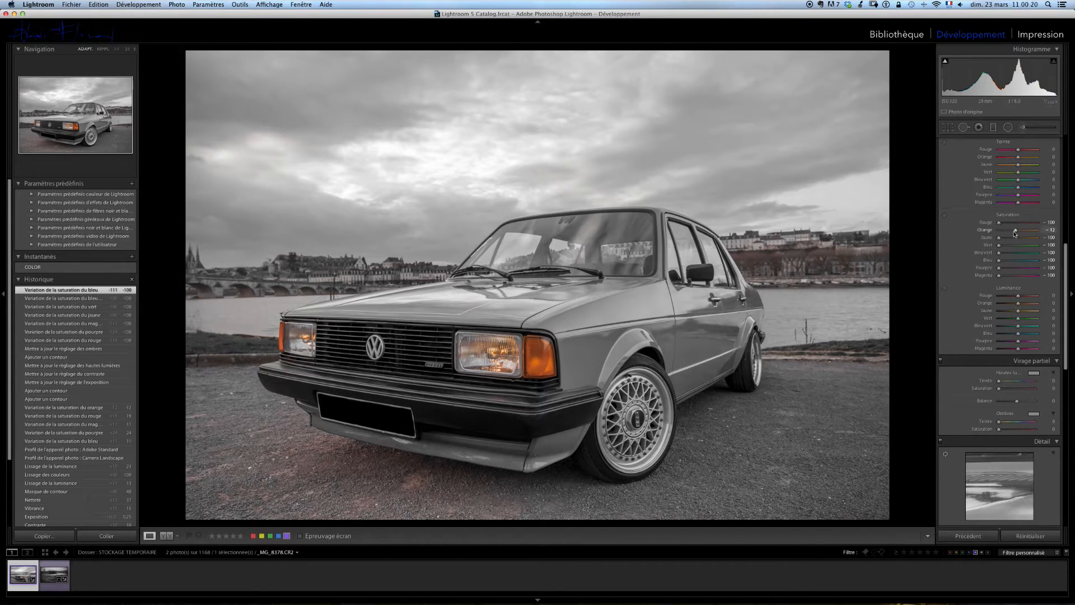
Raise the orange saturation to +100, and reset the red and orange saturation to 0.
drag(1055, 230, 1069, 257)
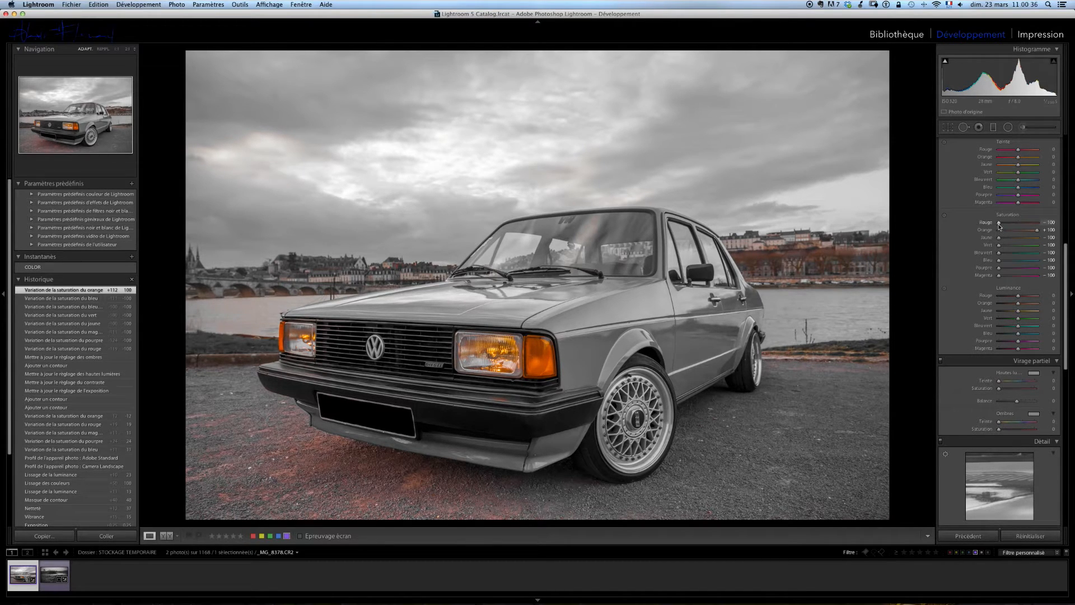
double_click(1000, 225)
double_click(1014, 231)
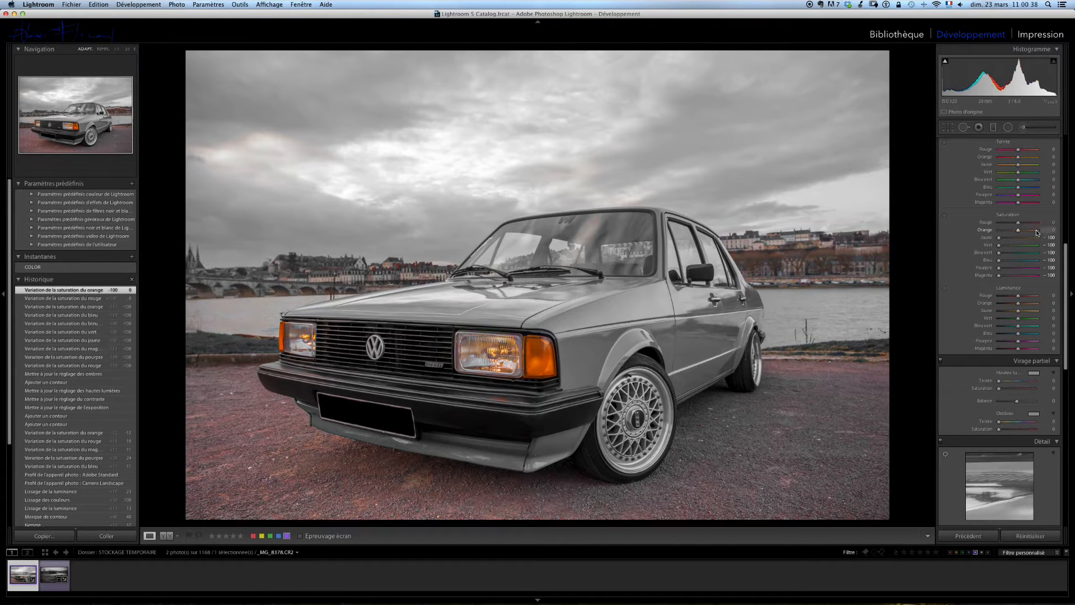
Set the orange and red saturation to -100 and the blue saturation to +24.
mouse_move(1013, 232)
mouse_down()
mouse_move(990, 229)
mouse_move(999, 224)
mouse_up()
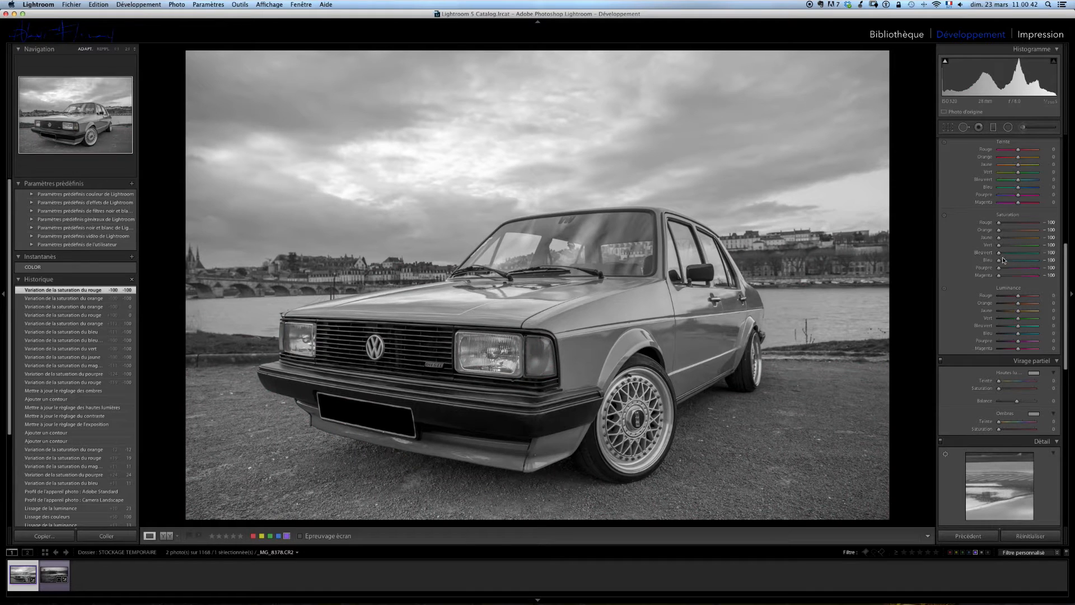
drag(1000, 261, 1024, 261)
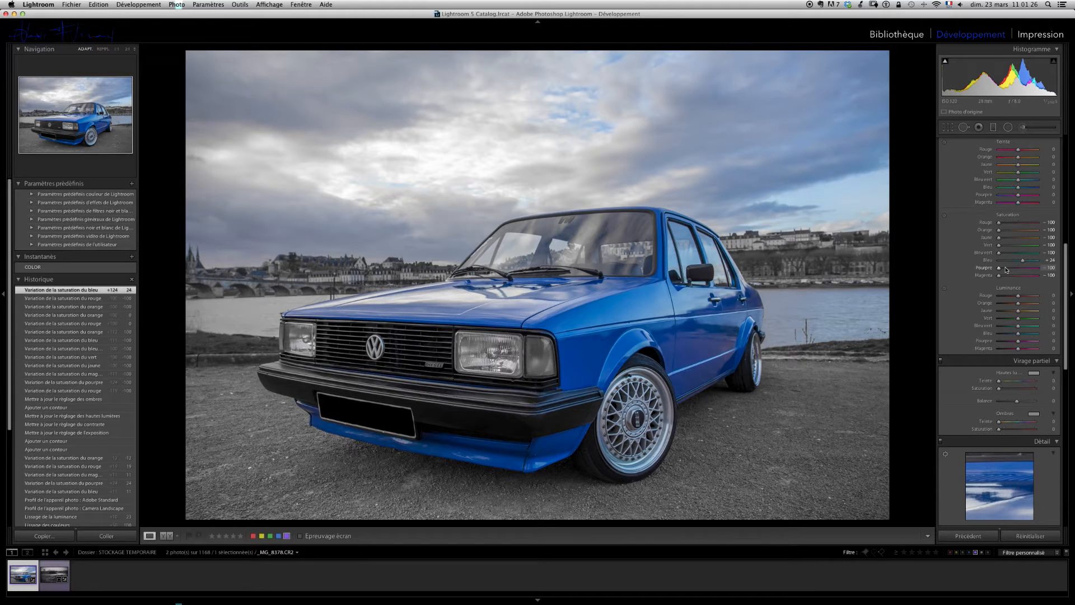
Reset the HSL saturation of all the colours to 0.
double_click(998, 222)
double_click(998, 229)
double_click(999, 238)
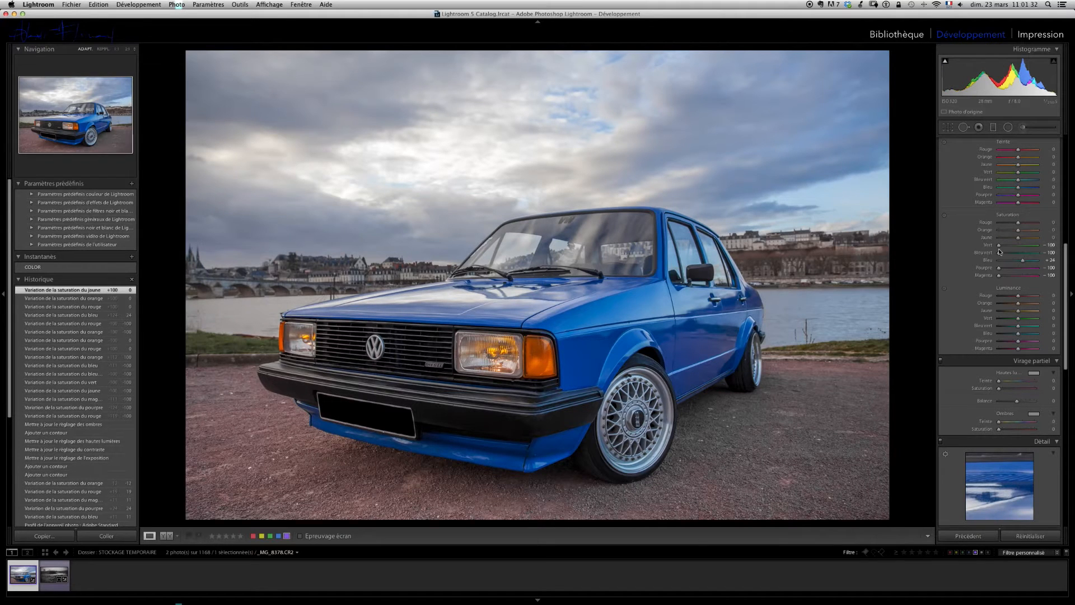
double_click(999, 260)
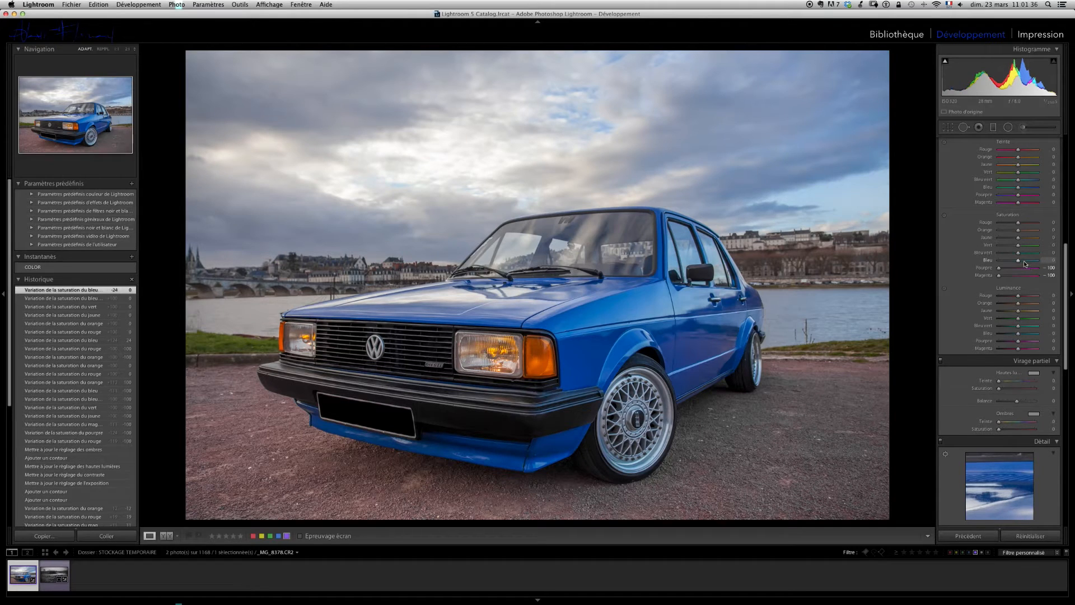
double_click(999, 267)
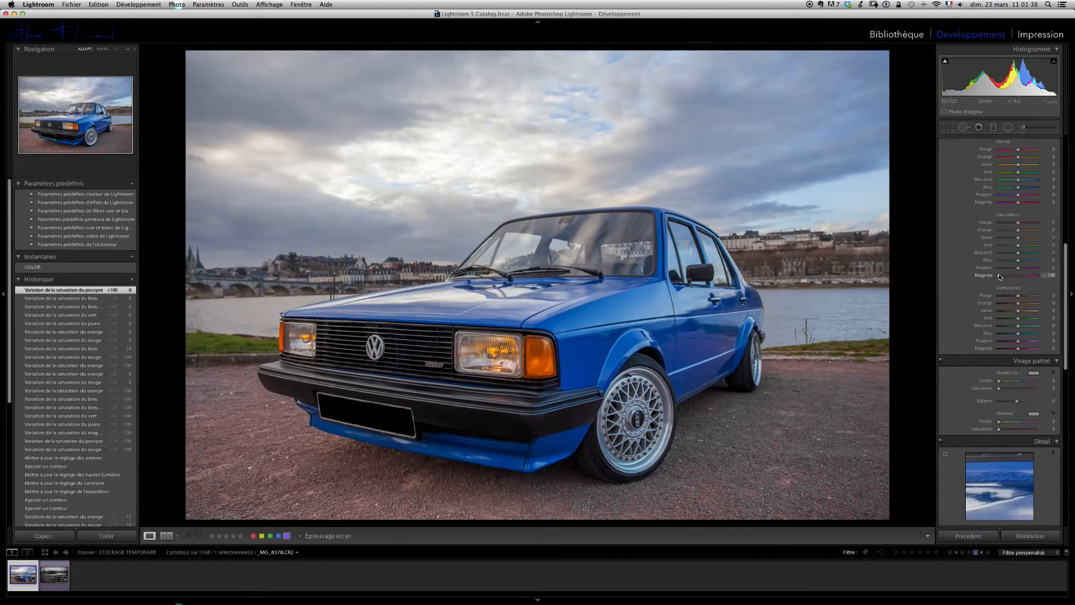
double_click(999, 275)
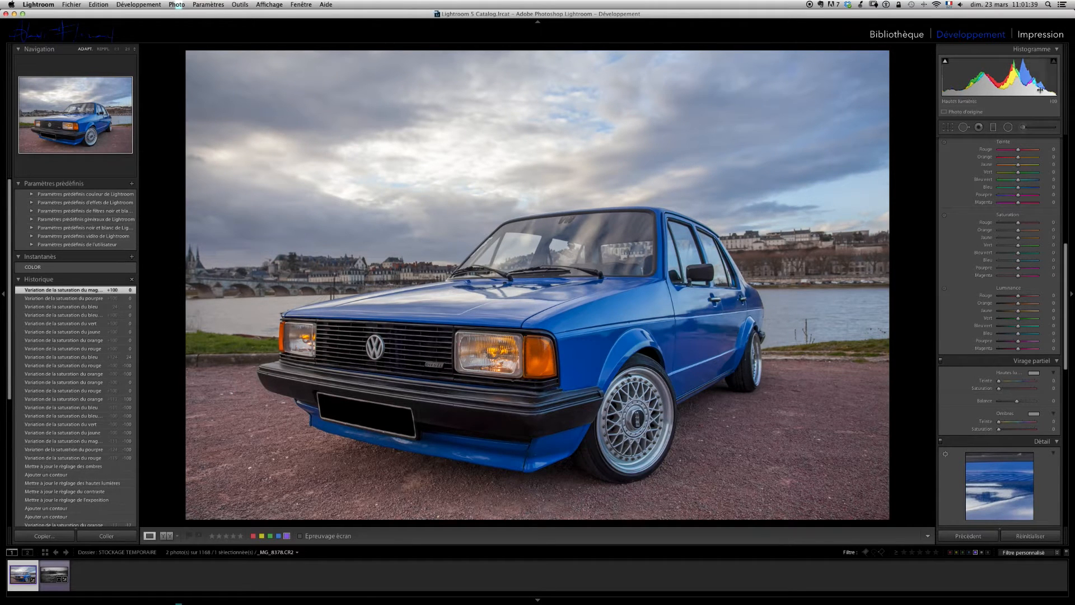
With the Adjustment Brush at saturation -100 and size 27.2, desaturate the sky, the river background and the ground at the photo's right edge.
click(1026, 123)
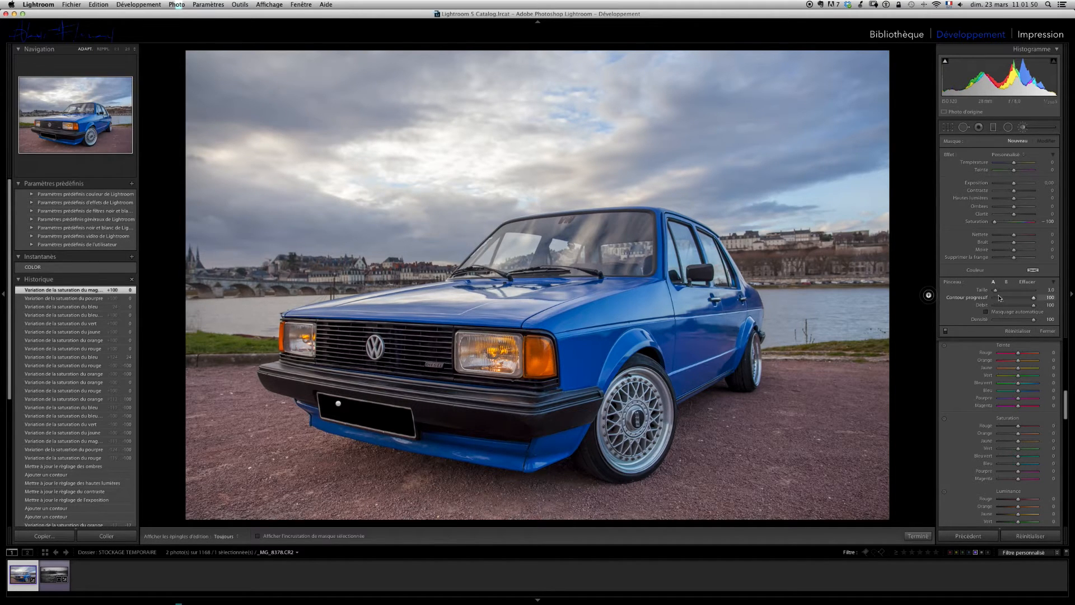
drag(998, 290, 1004, 290)
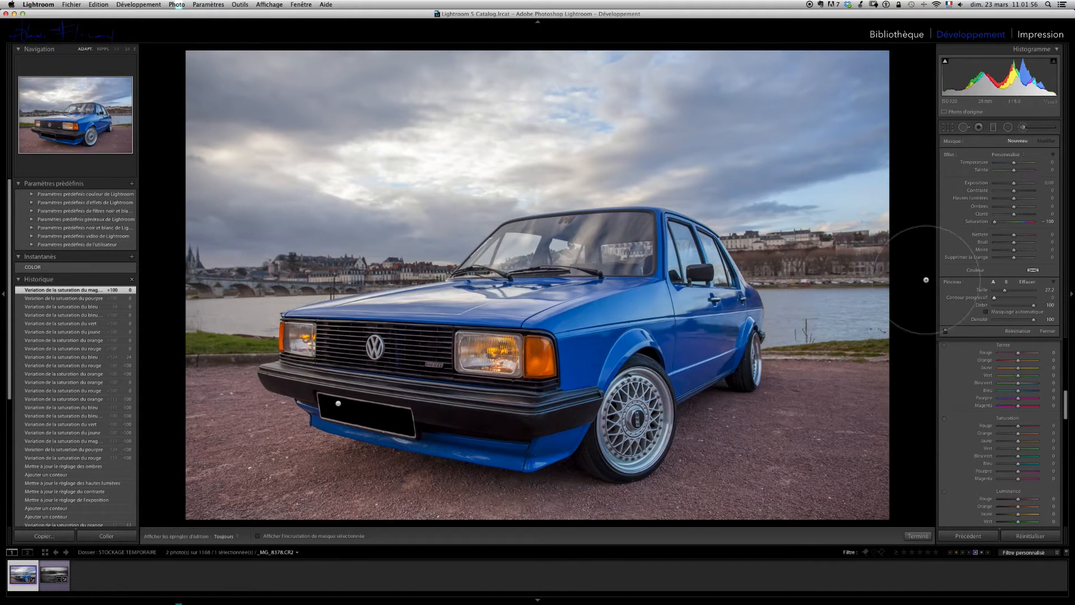
mouse_move(376, 163)
mouse_down()
mouse_move(213, 100)
mouse_move(262, 168)
mouse_move(260, 211)
mouse_move(302, 238)
mouse_move(387, 215)
mouse_move(475, 161)
mouse_move(436, 118)
mouse_move(364, 73)
mouse_move(756, 79)
mouse_move(882, 129)
mouse_move(838, 307)
mouse_up()
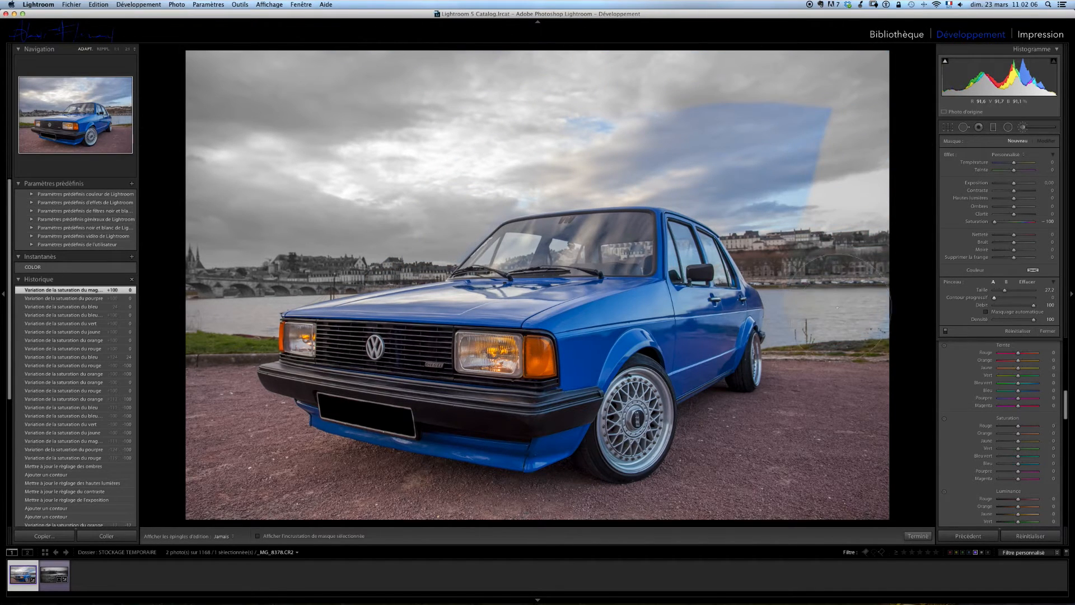
drag(852, 404, 856, 510)
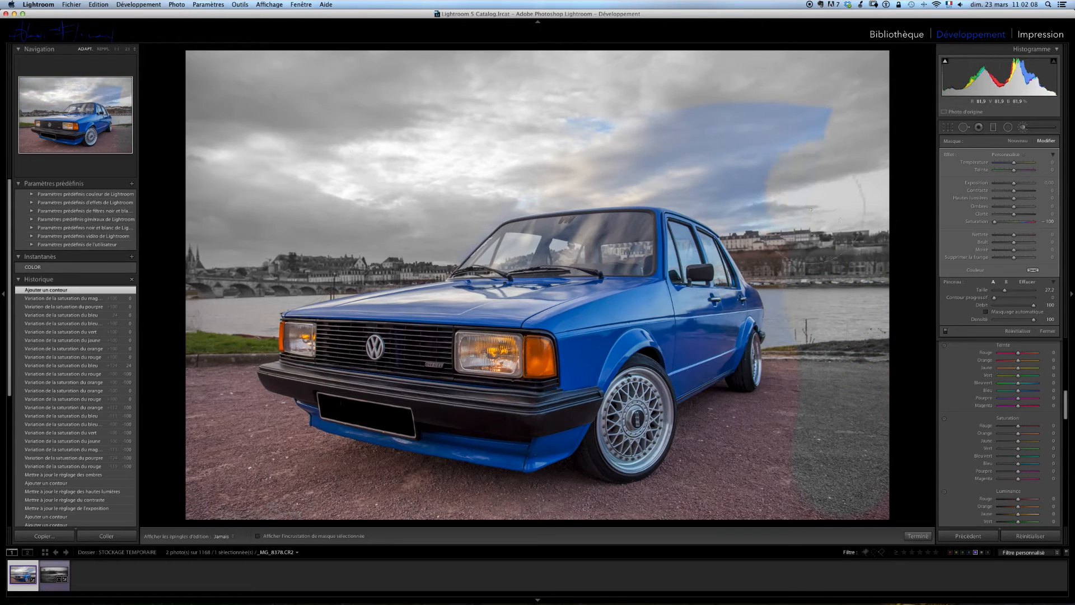
mouse_move(724, 150)
mouse_down()
mouse_move(589, 123)
mouse_move(484, 144)
mouse_move(680, 145)
mouse_move(767, 183)
mouse_move(780, 201)
mouse_move(728, 166)
mouse_move(663, 147)
mouse_move(784, 125)
mouse_up()
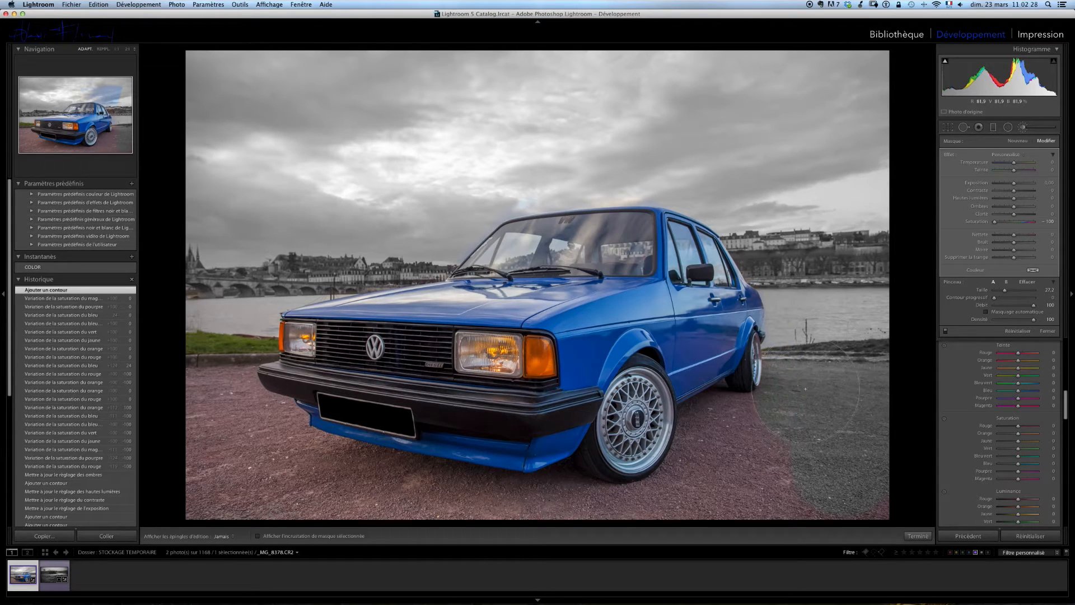
Brush the desaturation over the remaining red ground around the car, the left riverbank and the remaining sky areas.
mouse_move(752, 488)
mouse_down()
mouse_move(900, 486)
mouse_move(745, 442)
mouse_move(622, 509)
mouse_move(557, 527)
mouse_move(650, 458)
mouse_move(613, 476)
mouse_up()
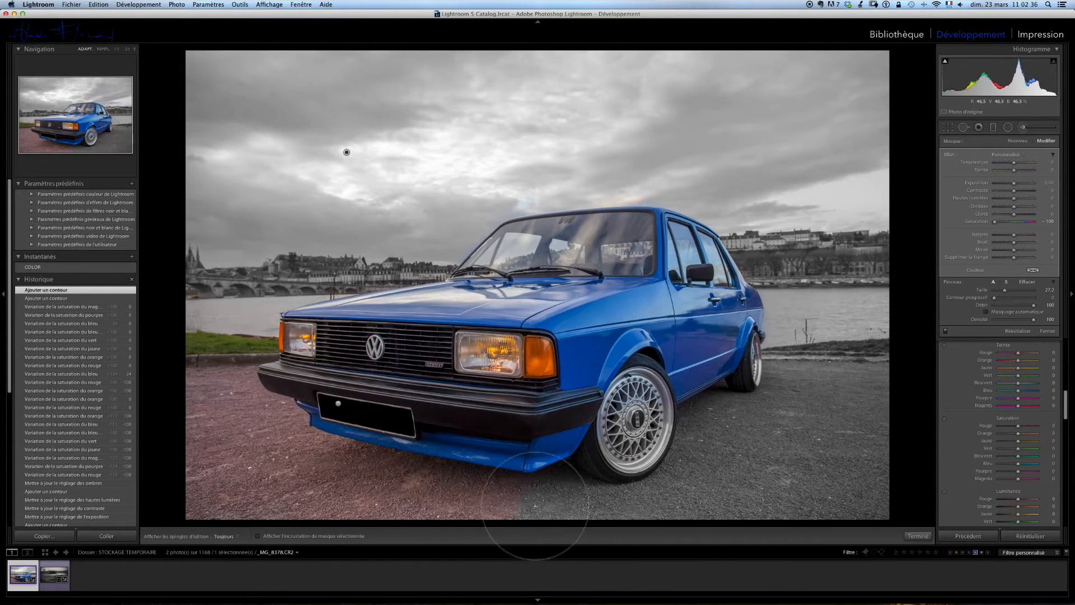
mouse_move(212, 326)
mouse_down()
mouse_move(215, 293)
mouse_move(227, 328)
mouse_move(224, 285)
mouse_move(250, 272)
mouse_up()
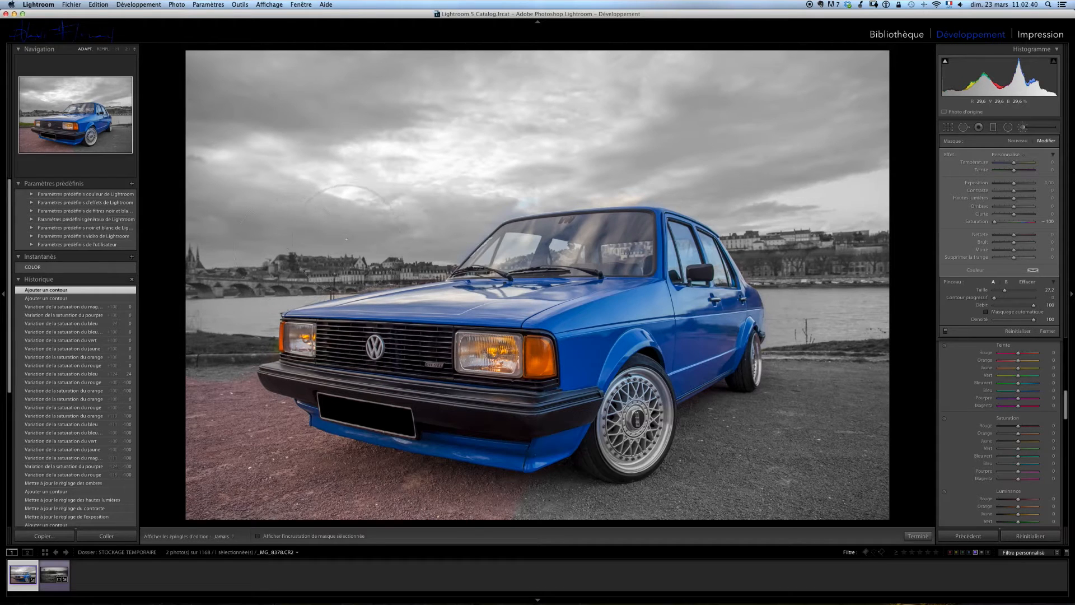
drag(395, 228, 411, 216)
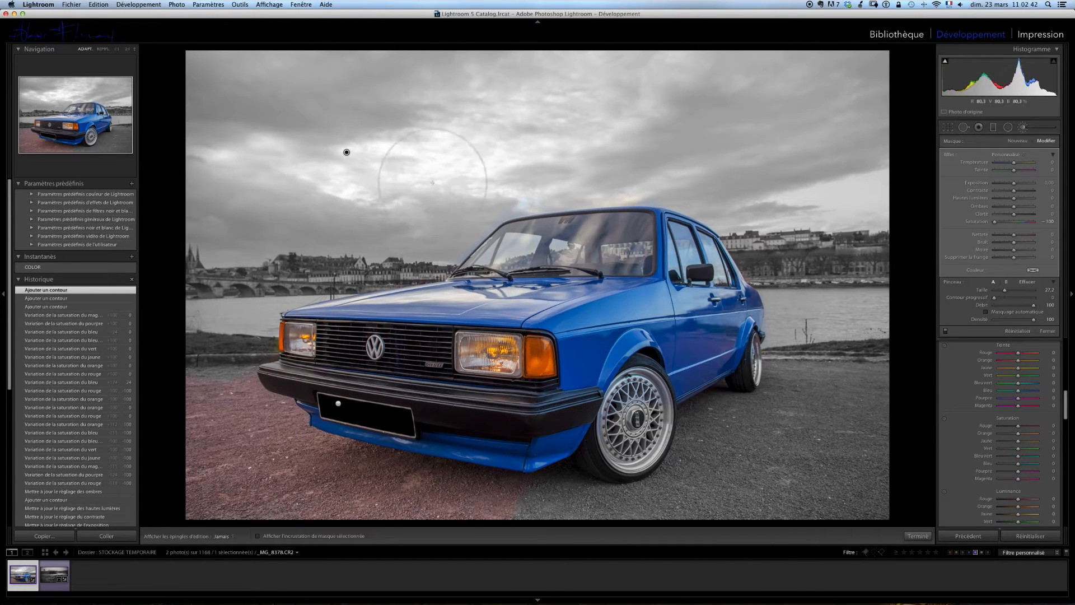
mouse_move(489, 170)
mouse_down()
mouse_move(518, 160)
mouse_move(369, 181)
mouse_up()
mouse_move(371, 178)
mouse_down()
mouse_move(375, 167)
mouse_move(397, 173)
mouse_up()
key(h)
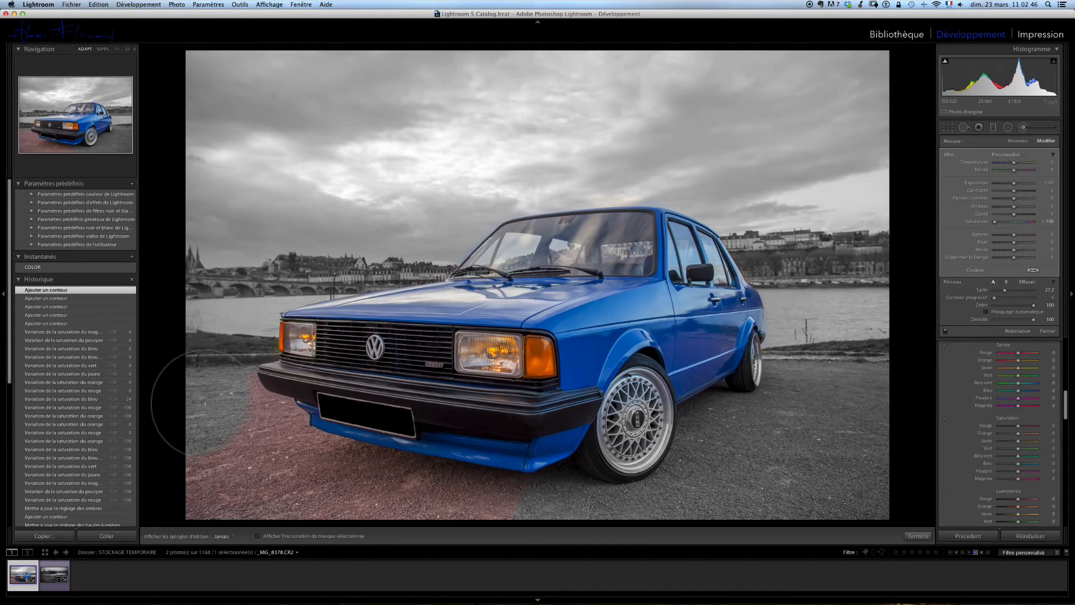
mouse_move(263, 449)
mouse_down()
mouse_move(201, 465)
mouse_move(315, 462)
mouse_move(296, 481)
mouse_move(310, 486)
mouse_move(299, 494)
mouse_move(384, 502)
mouse_move(359, 508)
mouse_move(443, 532)
mouse_move(466, 532)
mouse_move(414, 512)
mouse_move(463, 516)
mouse_move(532, 551)
mouse_up()
right_click(220, 458)
click(219, 458)
click(228, 459)
right_click(229, 455)
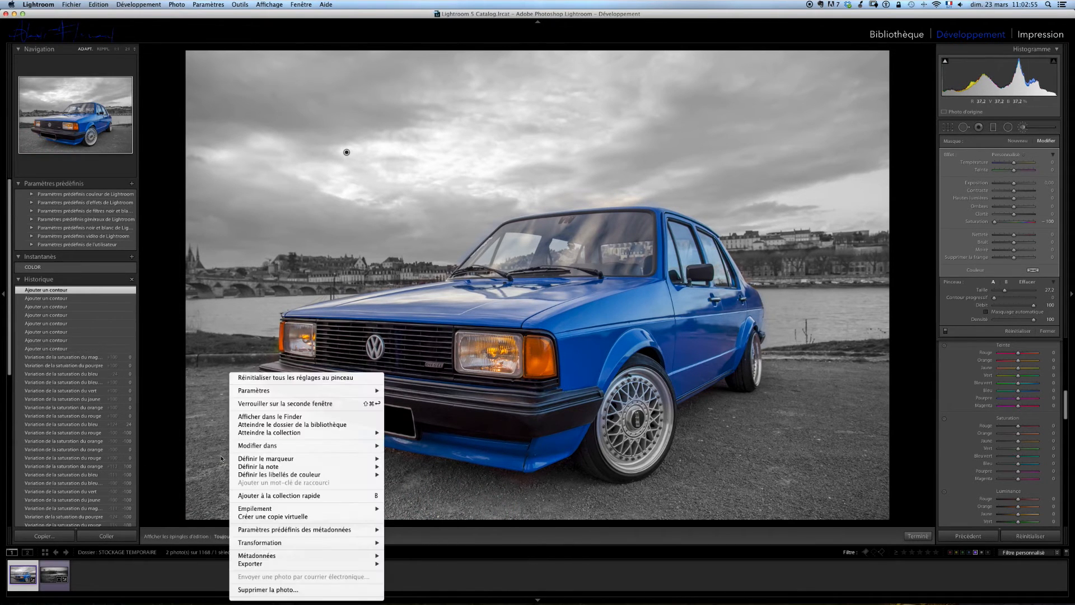
click(207, 327)
Erase the brush mask from the left end of the car's lower front spoiler to restore its blue colour.
drag(1014, 287, 999, 297)
key(alt)
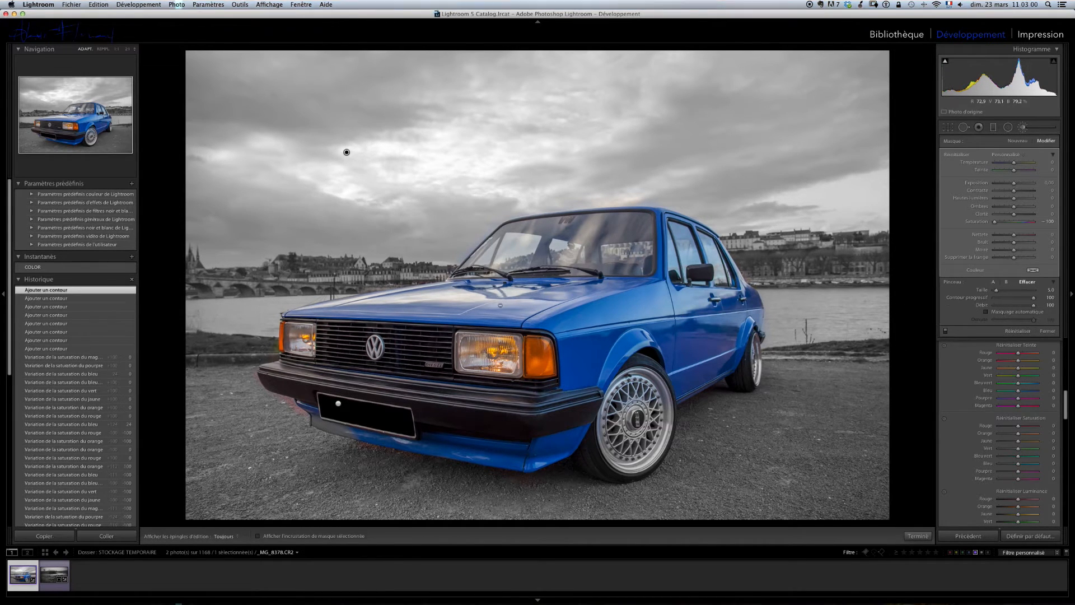
click(312, 381)
key(h)
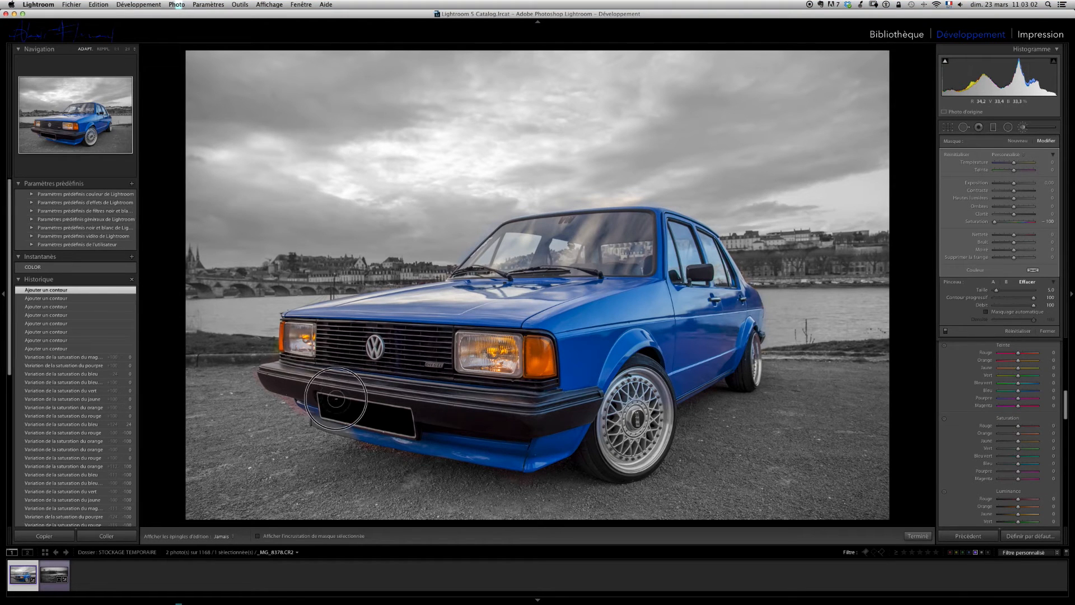
alt+click(325, 418)
mouse_move(326, 420)
mouse_down()
mouse_move(350, 427)
mouse_move(309, 403)
mouse_up()
right_click(266, 382)
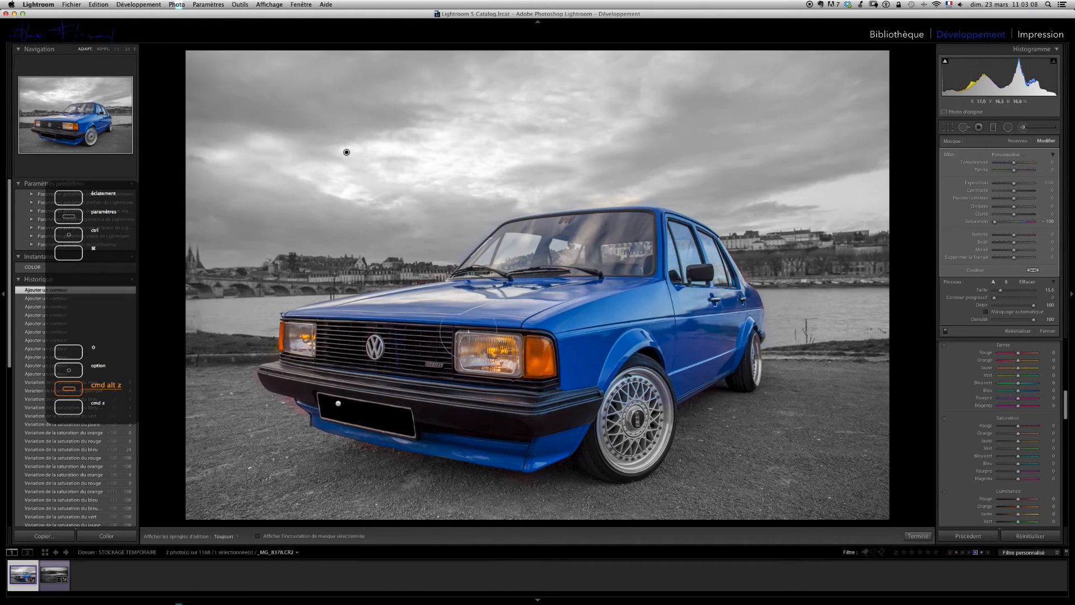
Reduce the brush size to 4.0 and desaturate both headlights, the orange indicators and the front bumper.
drag(997, 291, 997, 292)
mouse_move(487, 339)
mouse_down()
mouse_move(458, 337)
mouse_move(544, 340)
mouse_move(553, 375)
mouse_move(459, 373)
mouse_move(451, 350)
mouse_move(475, 368)
mouse_move(485, 359)
mouse_move(471, 351)
mouse_move(508, 359)
mouse_move(506, 342)
mouse_move(546, 354)
mouse_move(551, 370)
mouse_move(525, 355)
mouse_move(526, 368)
mouse_move(491, 364)
mouse_move(540, 371)
mouse_move(461, 375)
mouse_move(336, 338)
mouse_up()
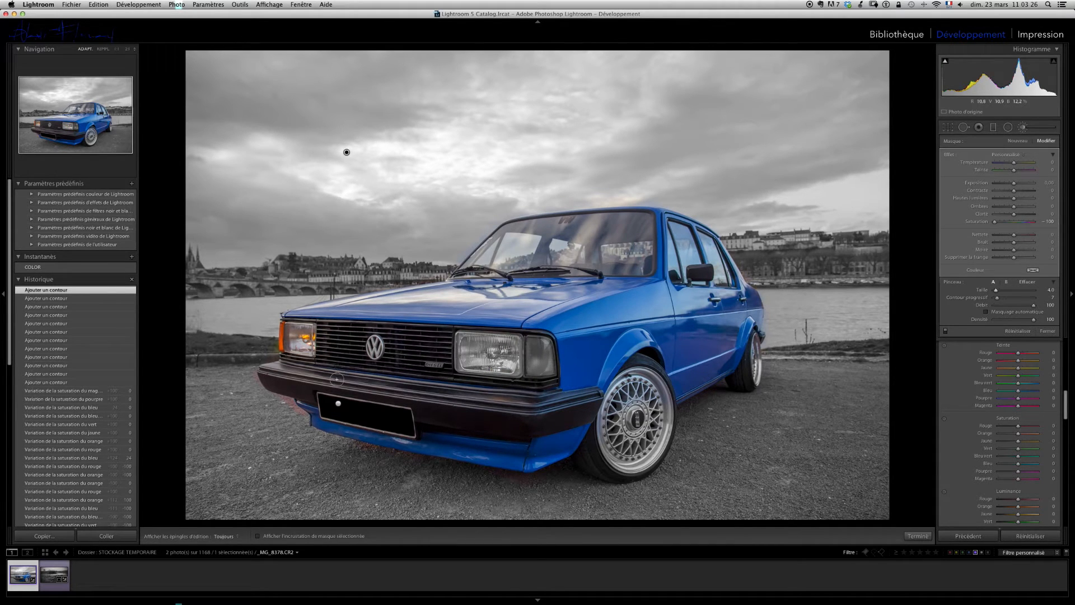
drag(324, 390, 286, 367)
key(h)
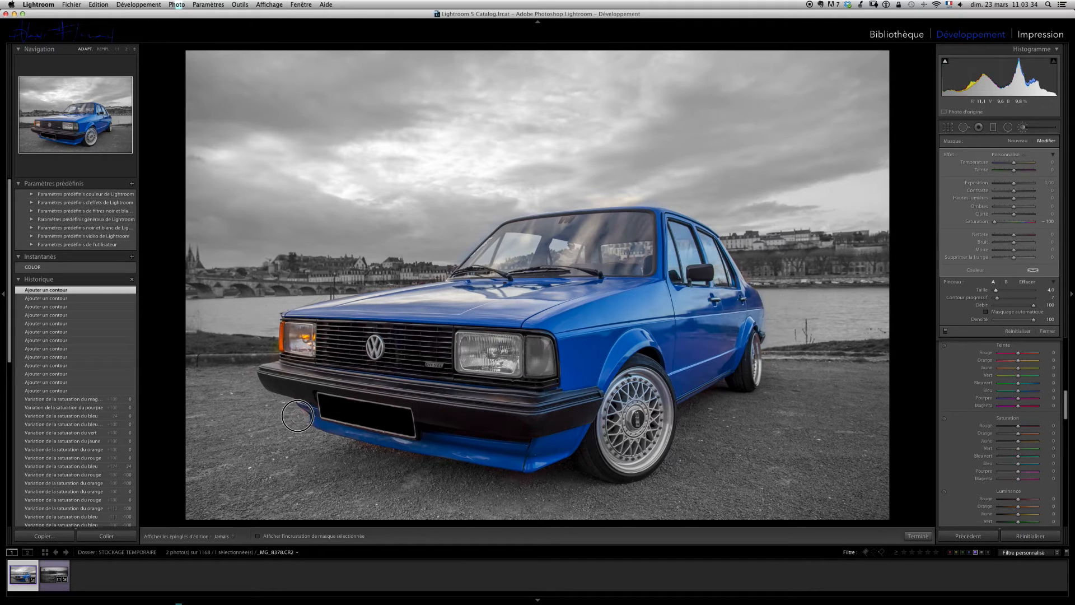
mouse_move(303, 419)
mouse_down()
mouse_move(274, 394)
mouse_move(266, 358)
mouse_move(280, 322)
mouse_move(284, 370)
mouse_move(327, 376)
mouse_move(296, 381)
mouse_move(381, 380)
mouse_move(450, 398)
mouse_move(392, 403)
mouse_move(431, 413)
mouse_move(292, 392)
mouse_move(531, 411)
mouse_move(512, 400)
mouse_move(533, 399)
mouse_move(383, 383)
mouse_move(557, 398)
mouse_move(521, 377)
mouse_move(326, 360)
mouse_move(285, 349)
mouse_move(281, 325)
mouse_move(319, 340)
mouse_move(289, 356)
mouse_move(407, 374)
mouse_move(423, 370)
mouse_move(348, 345)
mouse_move(407, 351)
mouse_move(357, 343)
mouse_move(465, 332)
mouse_move(289, 324)
mouse_move(321, 327)
mouse_move(444, 380)
mouse_up()
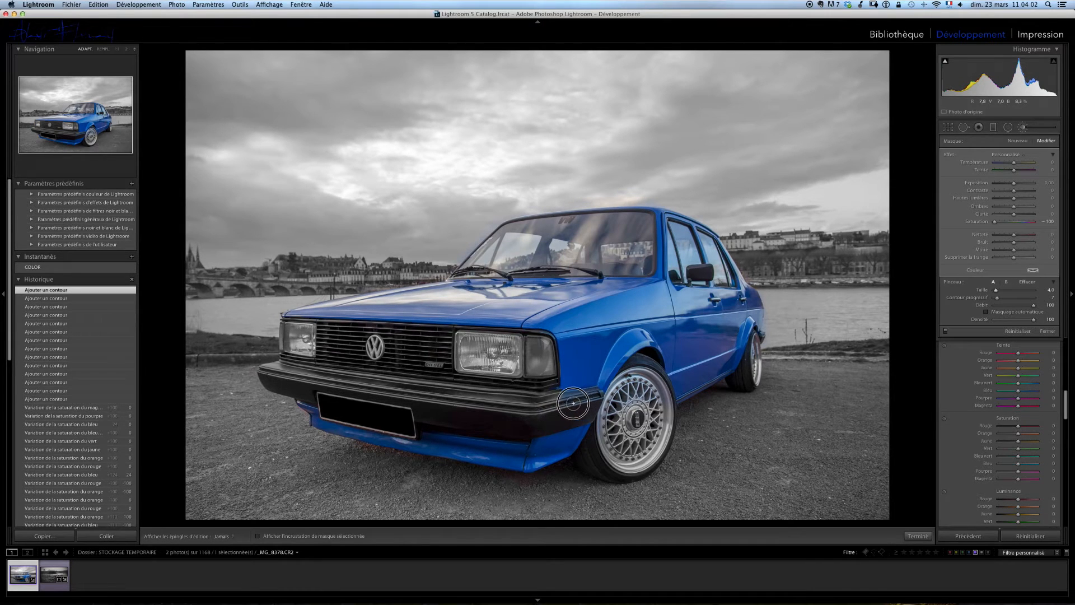
Brush the size 4.0 desaturation over the bumper's corner, both visible wheels, the windscreen and the sky just above the roof.
mouse_move(573, 402)
mouse_down()
mouse_move(594, 395)
mouse_move(586, 411)
mouse_move(575, 413)
mouse_move(591, 395)
mouse_move(561, 399)
mouse_move(590, 395)
mouse_move(615, 443)
mouse_up()
mouse_move(636, 388)
mouse_down()
mouse_move(637, 374)
mouse_move(652, 379)
mouse_move(634, 364)
mouse_move(667, 388)
mouse_move(658, 457)
mouse_move(608, 475)
mouse_up()
mouse_move(752, 377)
mouse_down()
mouse_move(749, 339)
mouse_move(746, 363)
mouse_up()
mouse_move(640, 230)
mouse_down()
mouse_move(610, 221)
mouse_move(521, 226)
mouse_move(465, 270)
mouse_move(642, 273)
mouse_up()
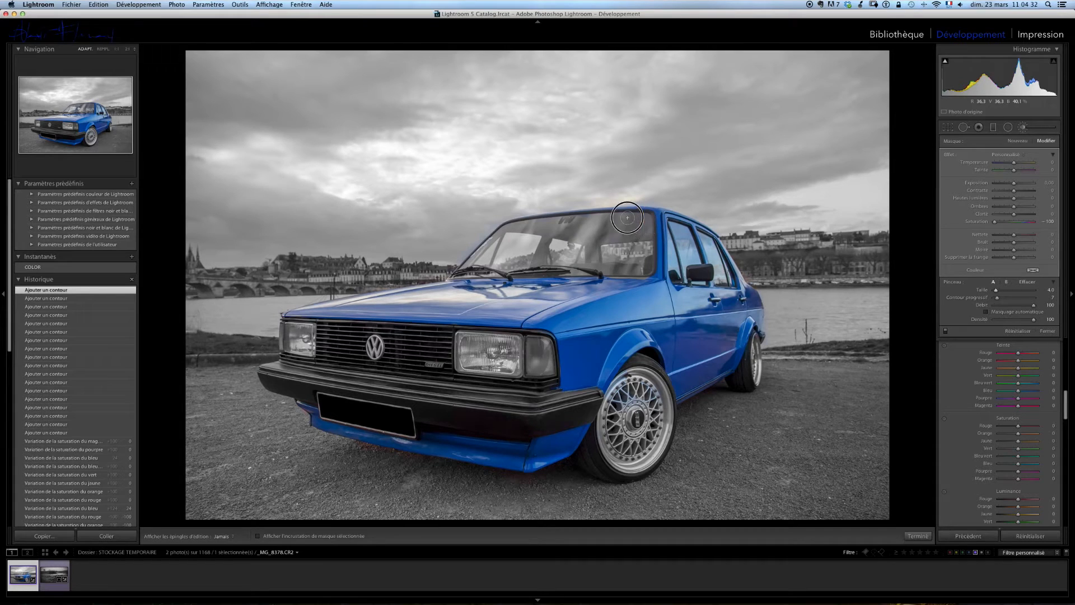
drag(567, 247, 571, 248)
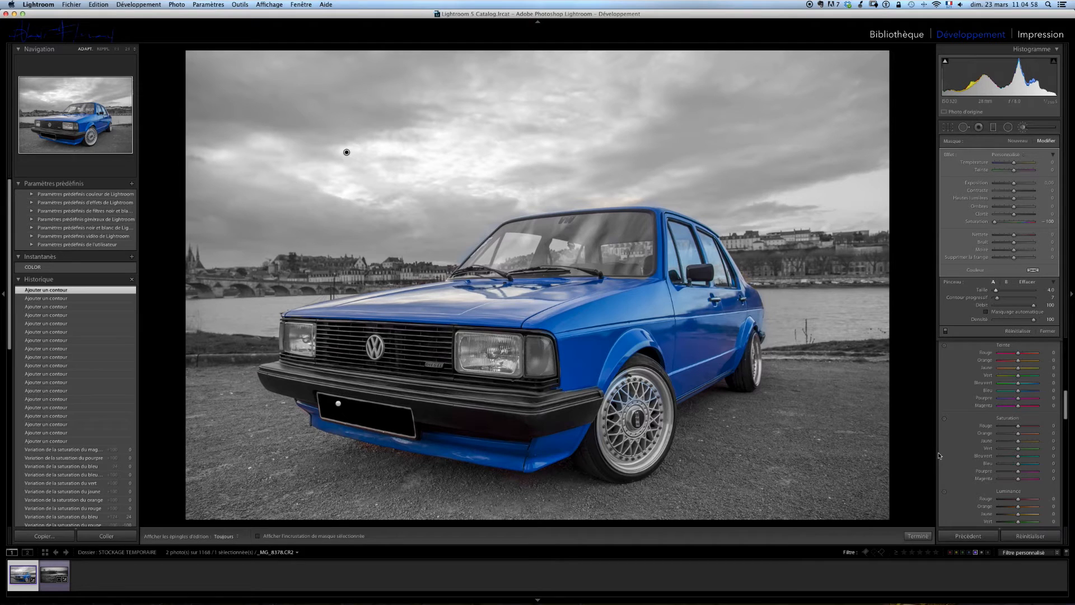
key(h)
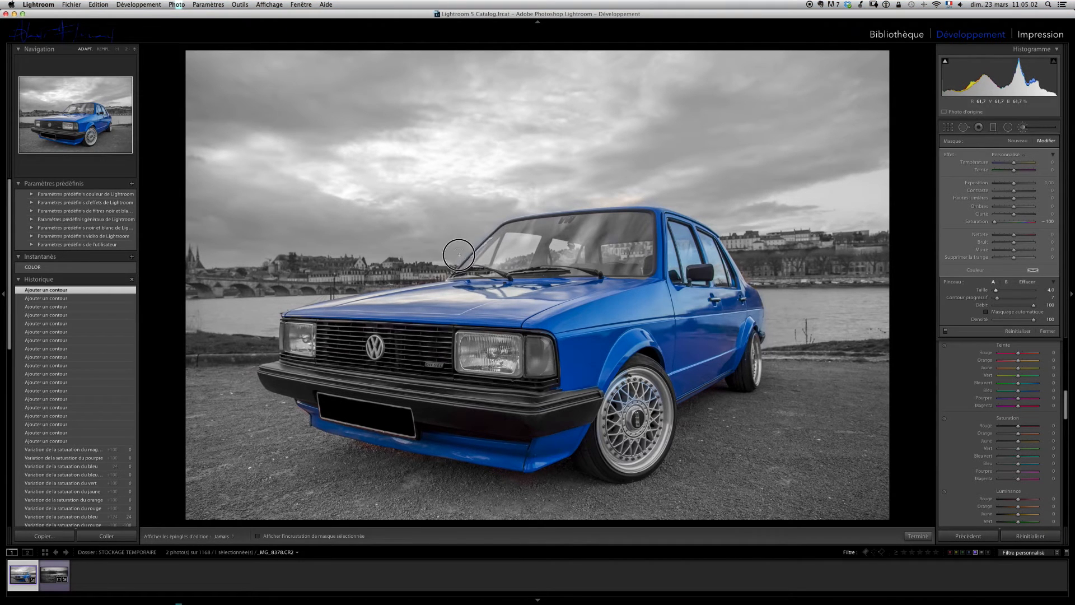
click(563, 192)
key(h)
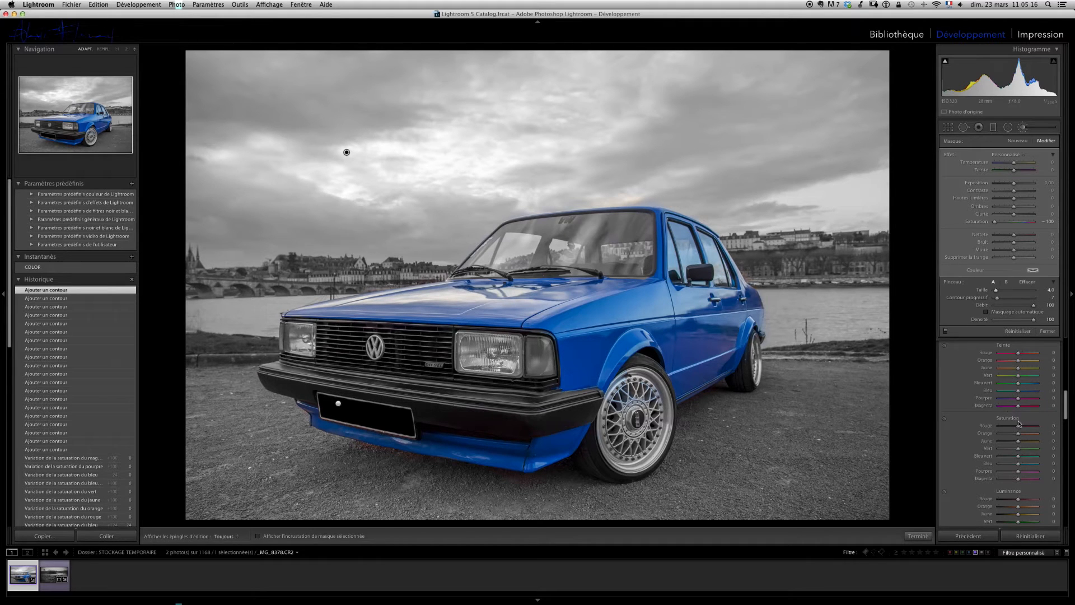
Set the red, orange, yellow, green, aqua, purple and magenta saturation to -100, and the blue saturation to +7.
drag(1018, 425, 1007, 447)
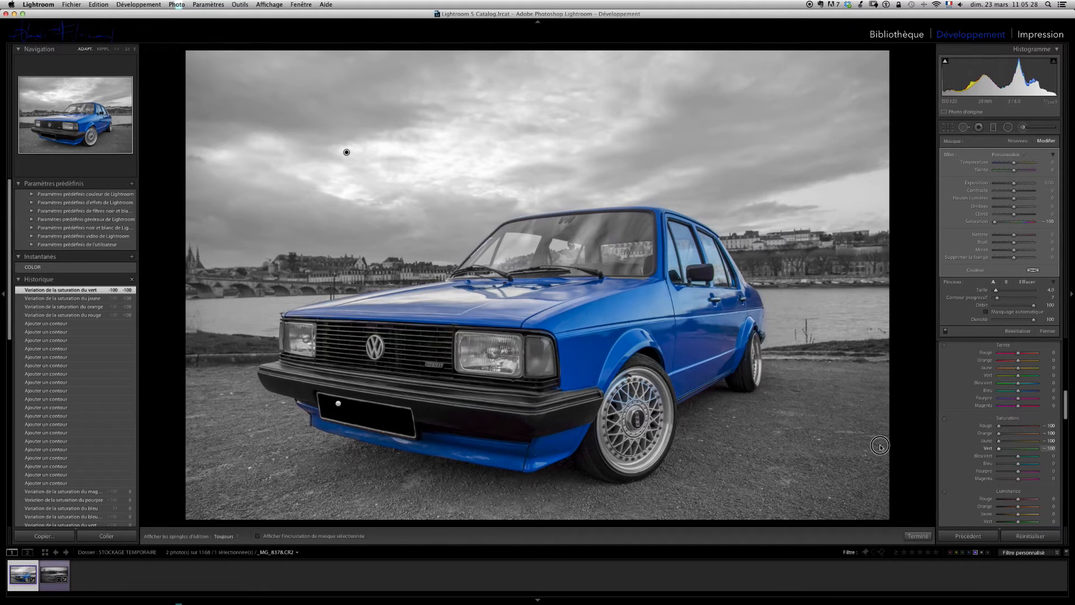
drag(1018, 458, 959, 463)
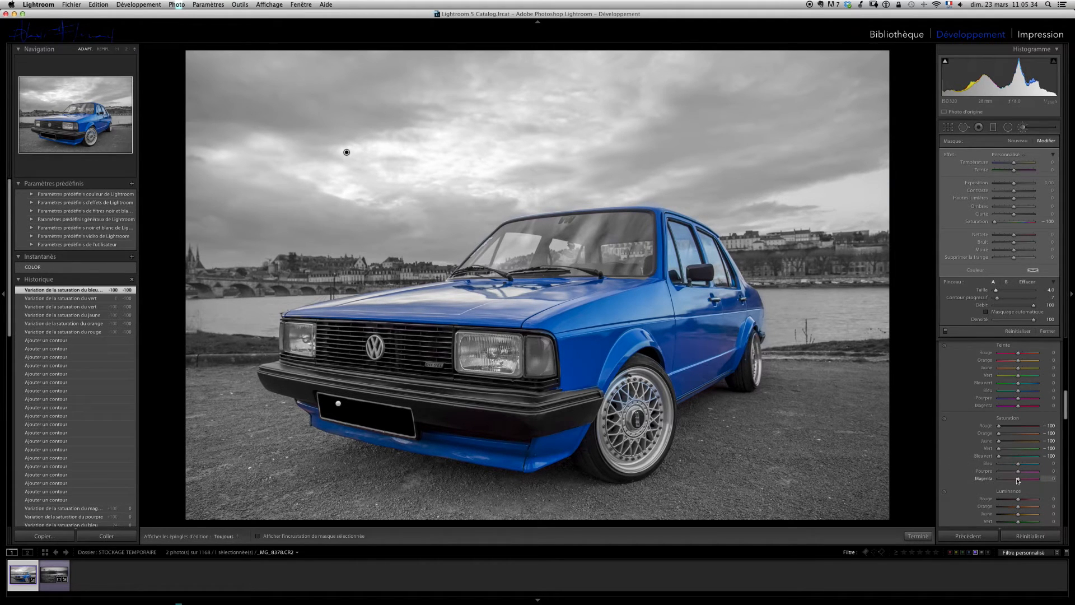
drag(1018, 475, 769, 452)
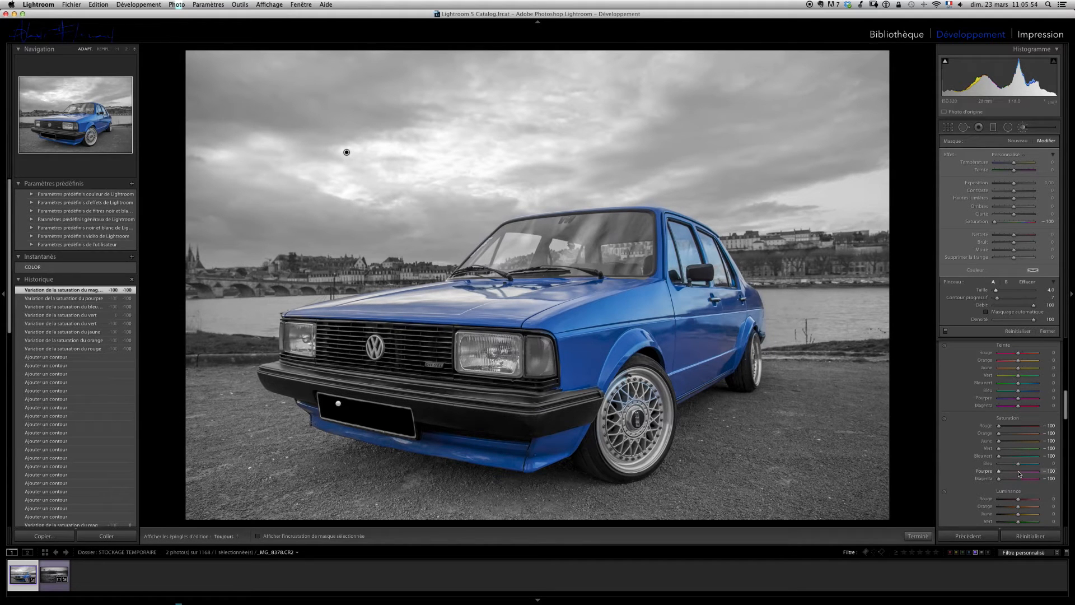
mouse_move(1018, 464)
mouse_down()
mouse_move(930, 463)
mouse_move(1020, 470)
mouse_up()
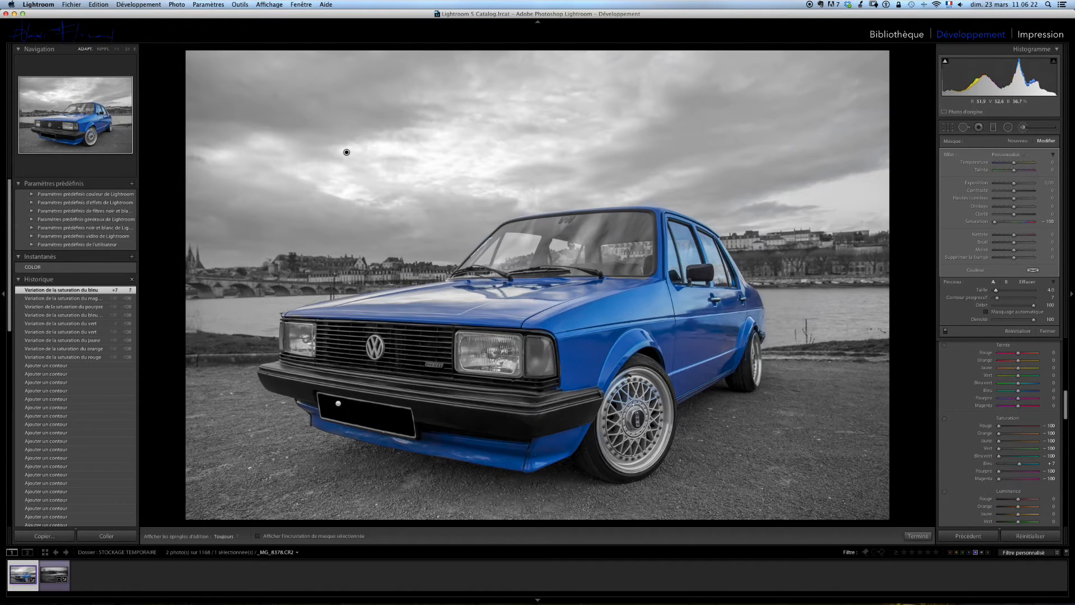
Brush away the remaining colour on the front wheel rim and the front side window.
key(h)
drag(652, 421, 627, 426)
key(h)
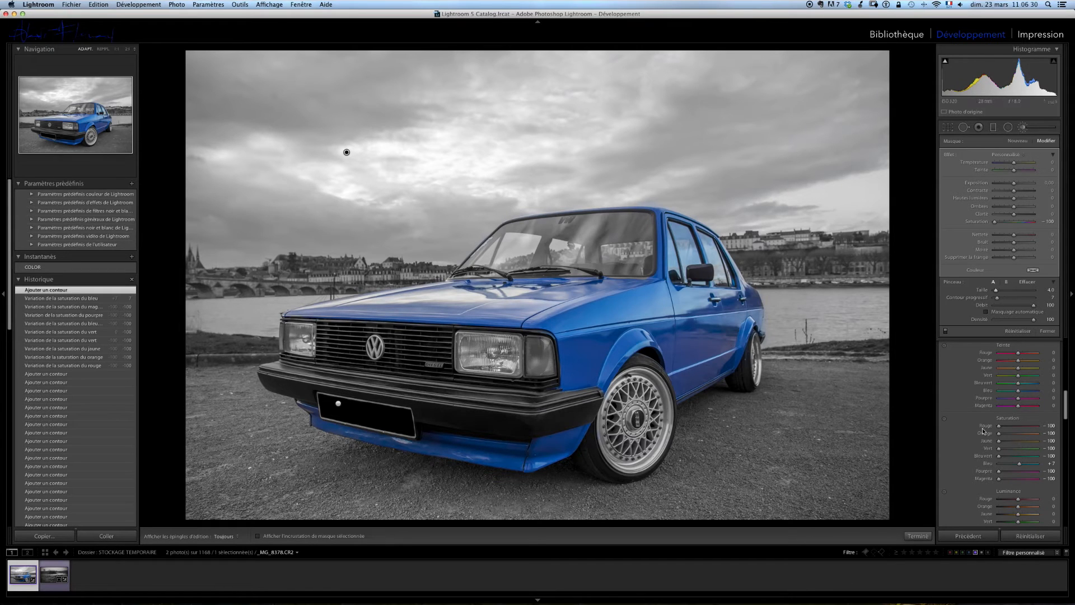
scroll(1004, 426, up, 3)
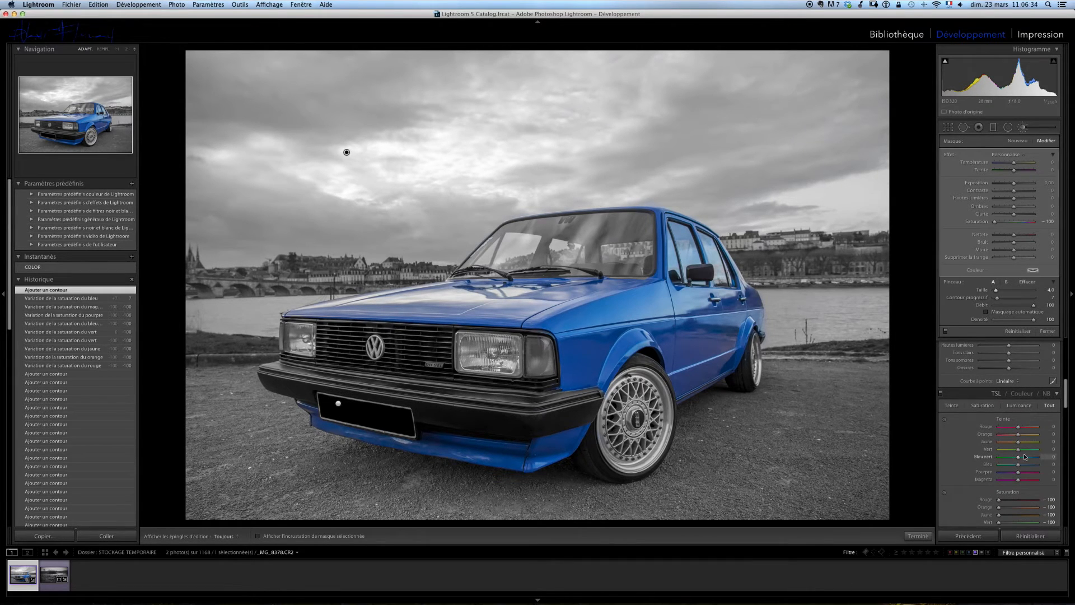
scroll(1024, 456, down, 5)
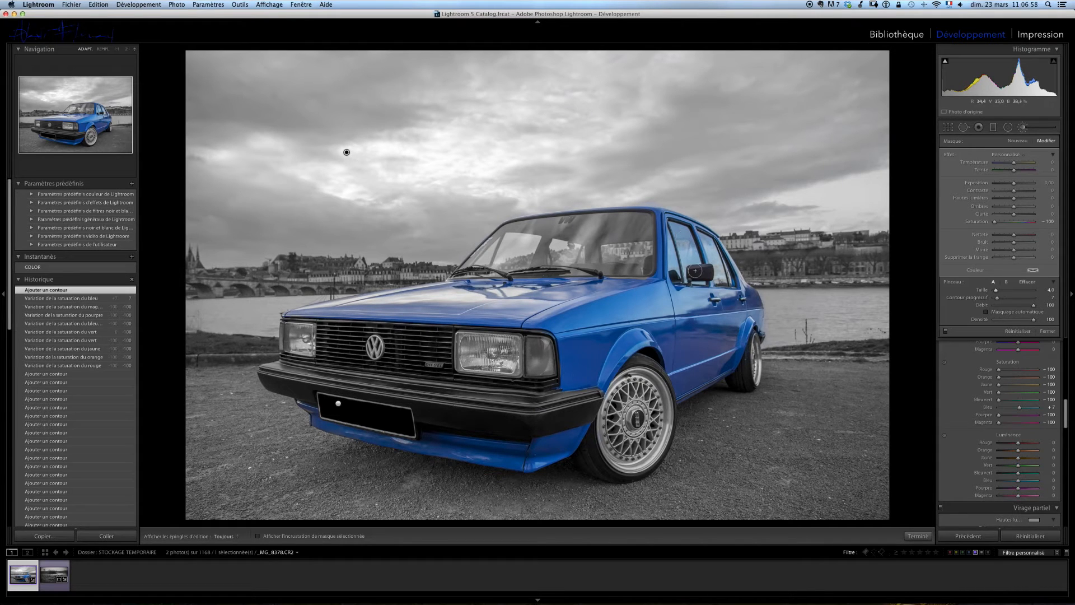
key(h)
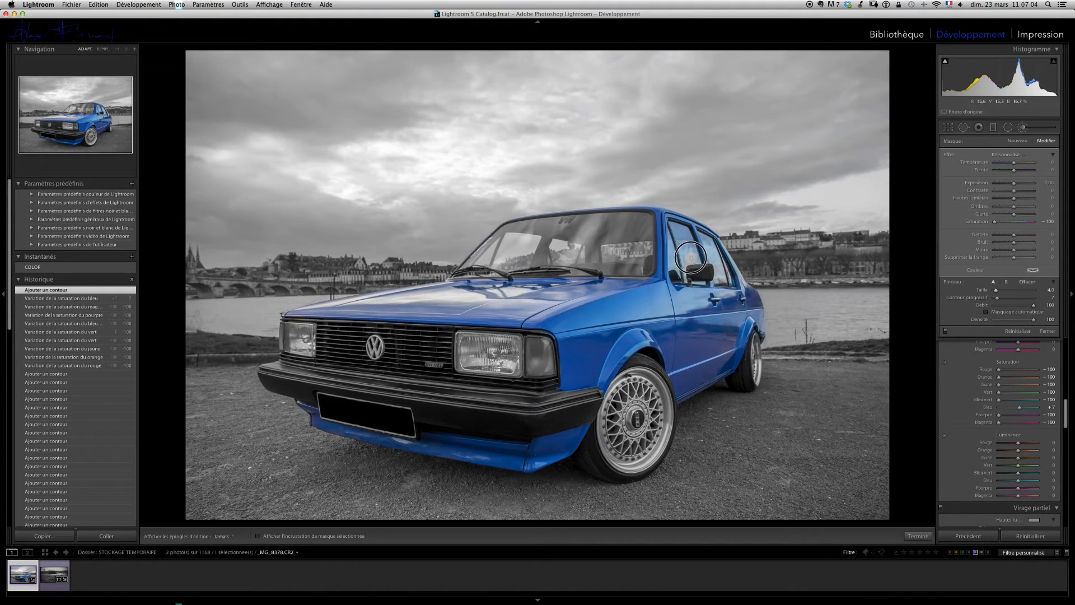
click(684, 245)
key(h)
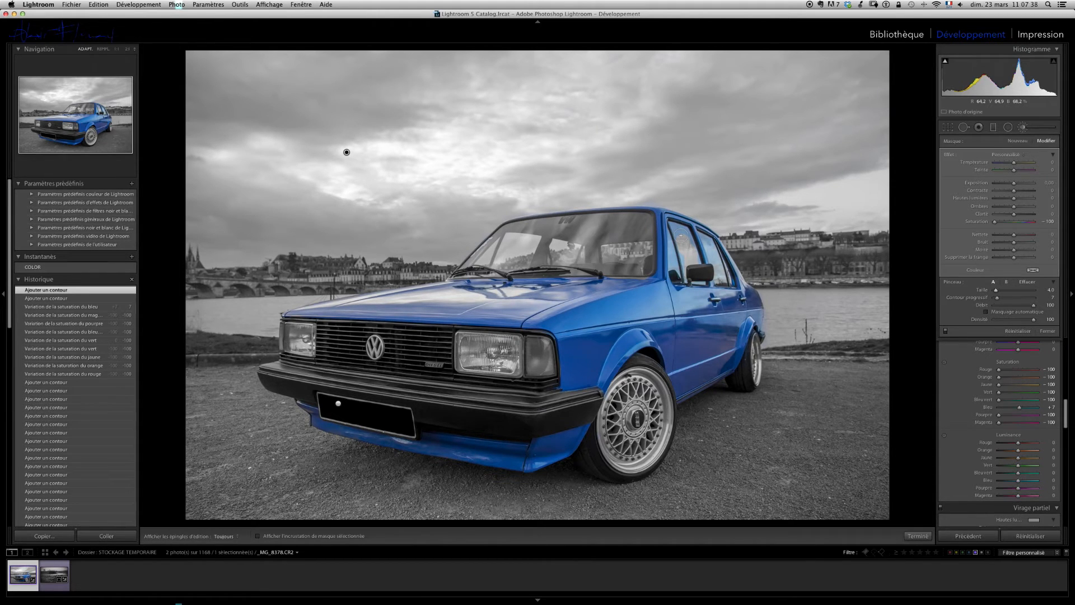
Switch to the landscape photo _MG_8683.CR2 without saving metadata to the file.
click(54, 574)
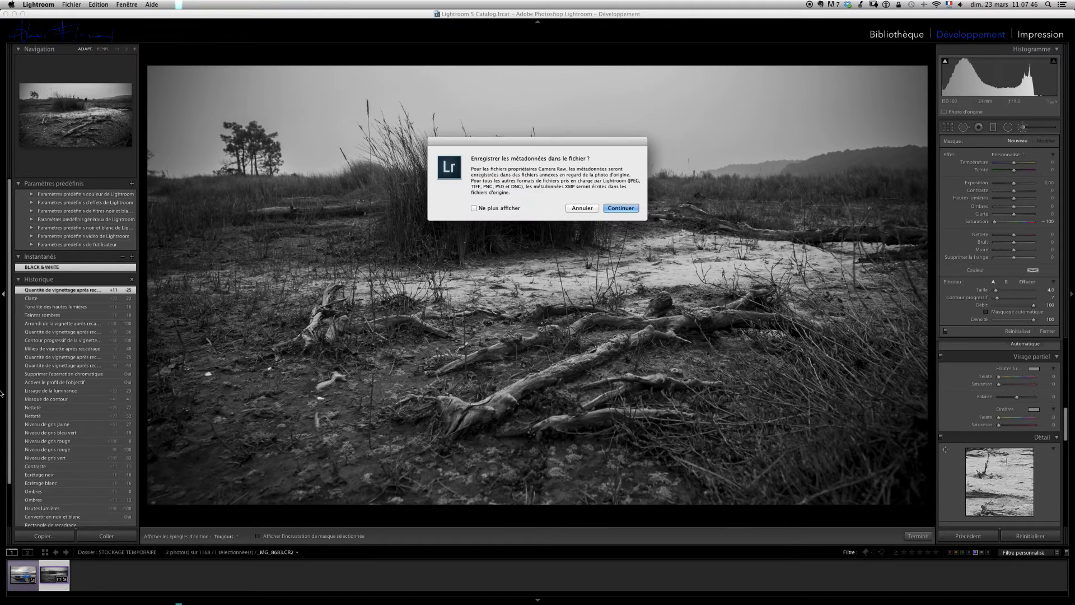
click(582, 209)
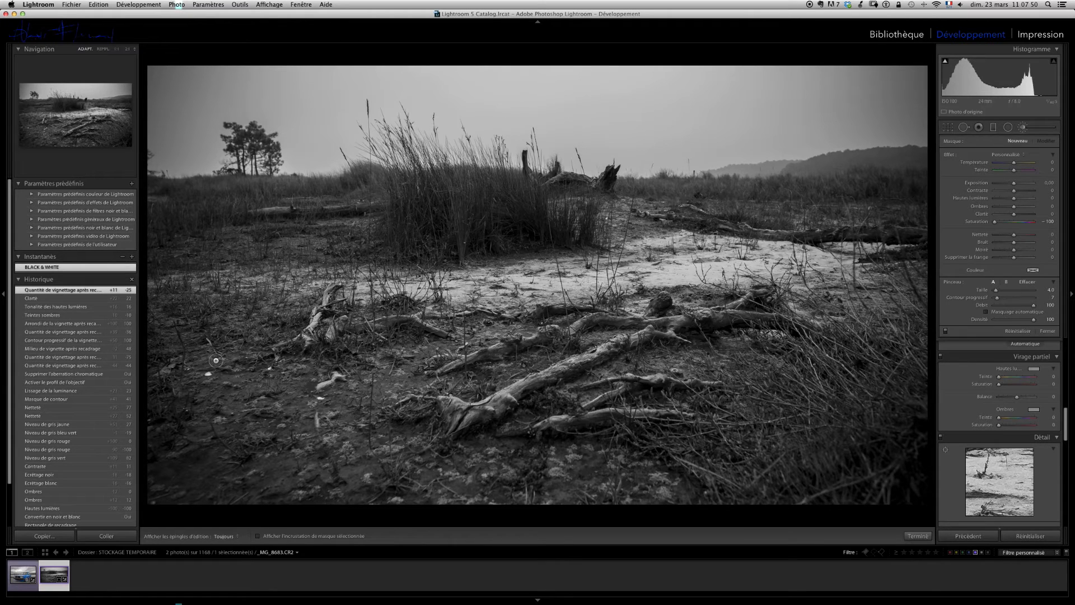
key(super+s)
key(Return)
key(super+s)
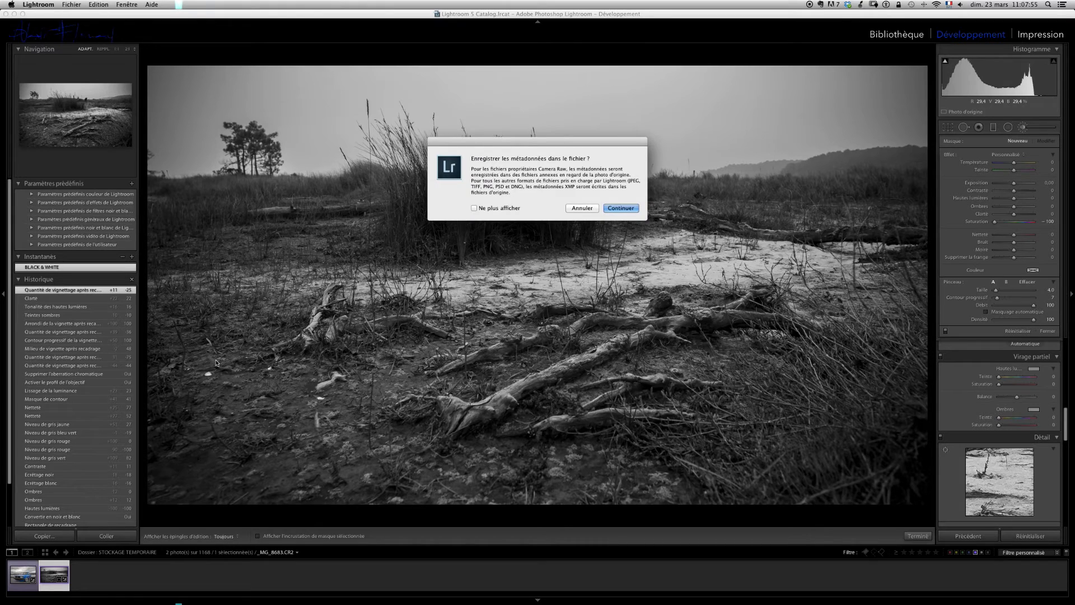
click(589, 212)
Compare the landscape's original colour version with its black-and-white edit several times.
key(backslash)
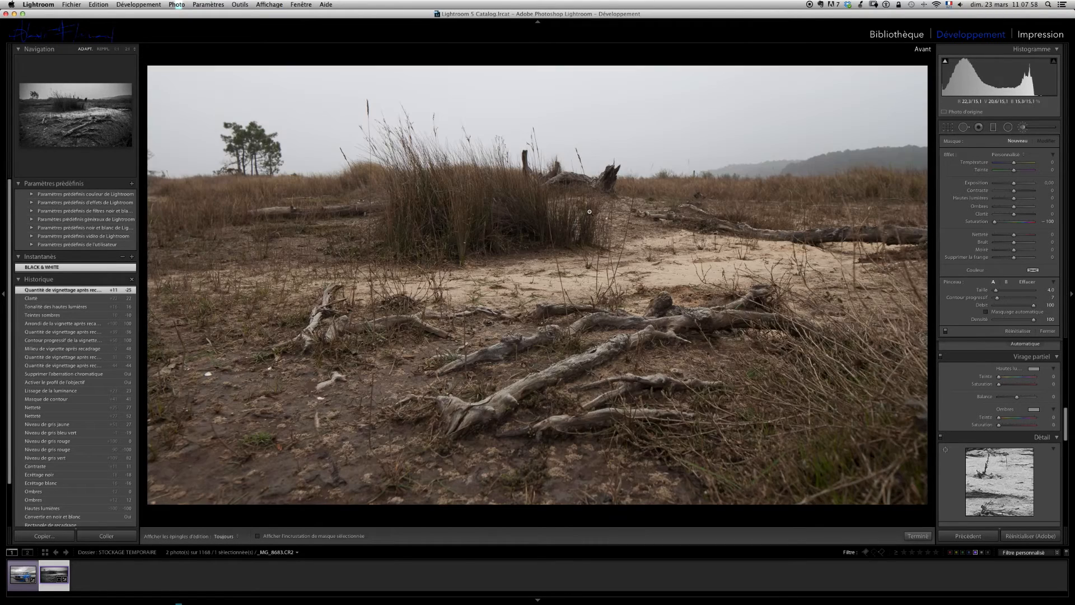
key(backslash)
key(backslash)
key(backslash)
key(backslash)
key(backslash)
key(backslash)
key(backslash)
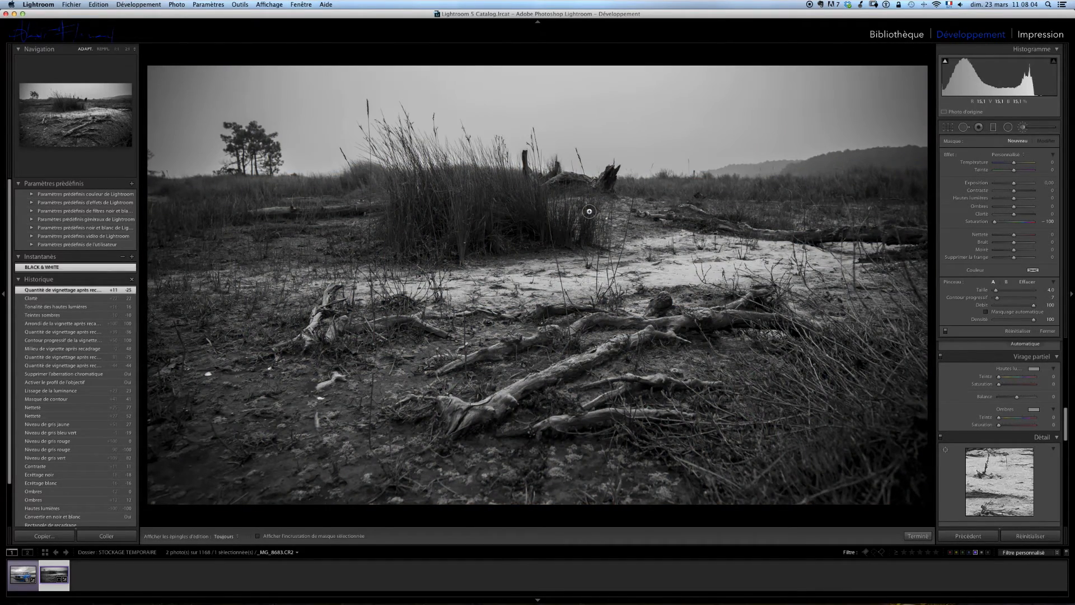
key(backslash)
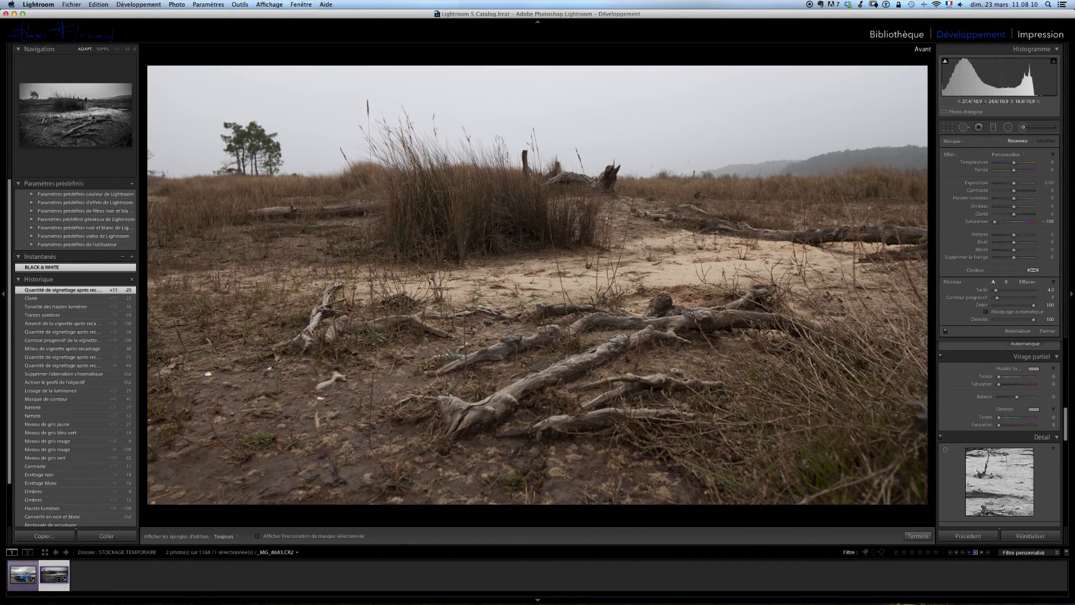
key(backslash)
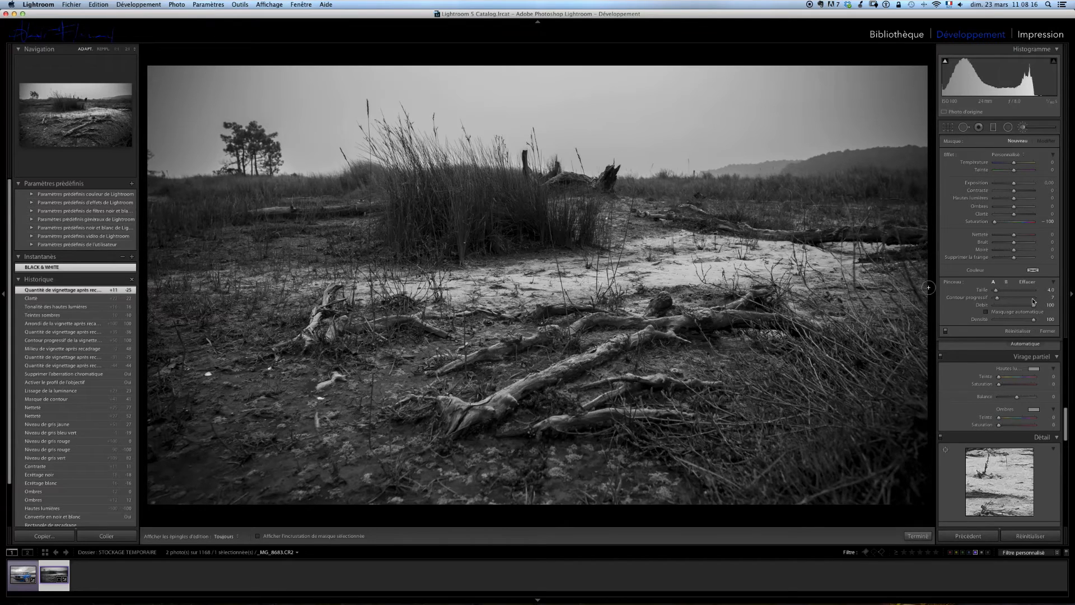
Close the Adjustment Brush and bring up the landscape's basic adjustment settings.
click(1047, 331)
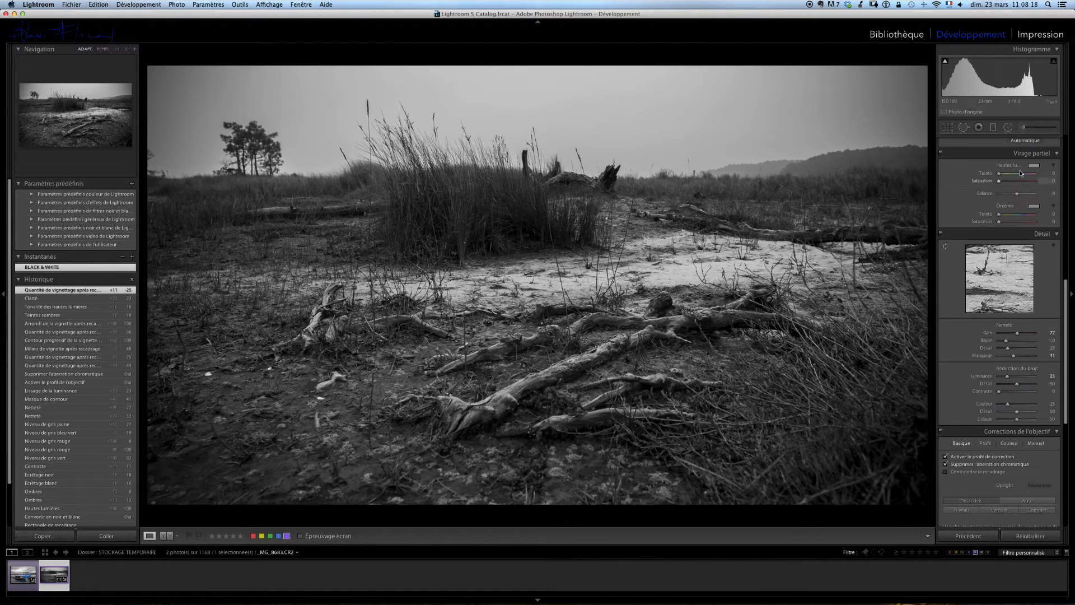
right_click(1020, 200)
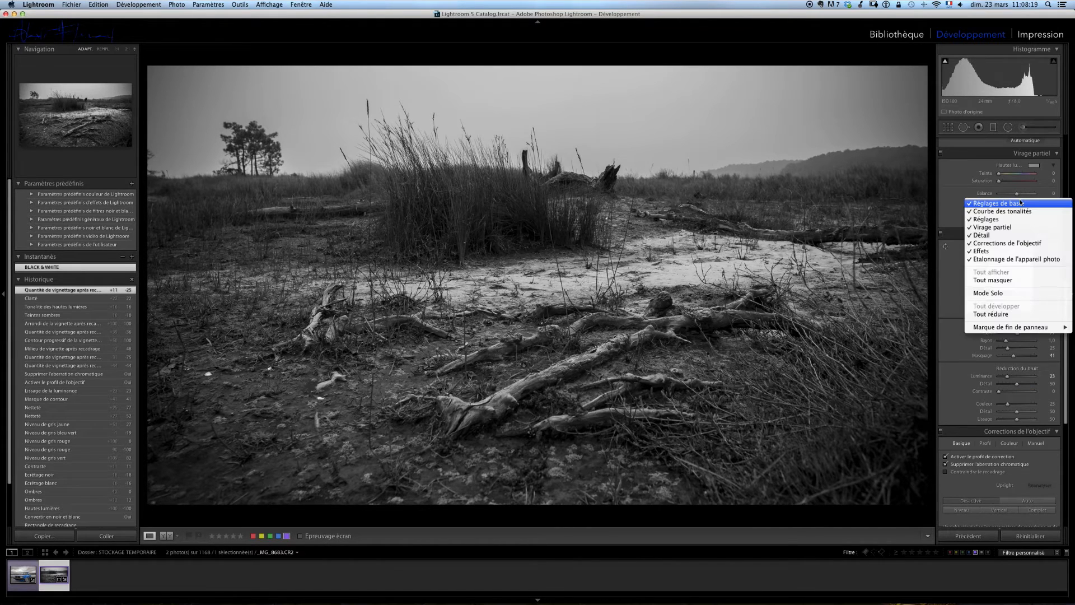
click(955, 172)
scroll(956, 172, up, 10)
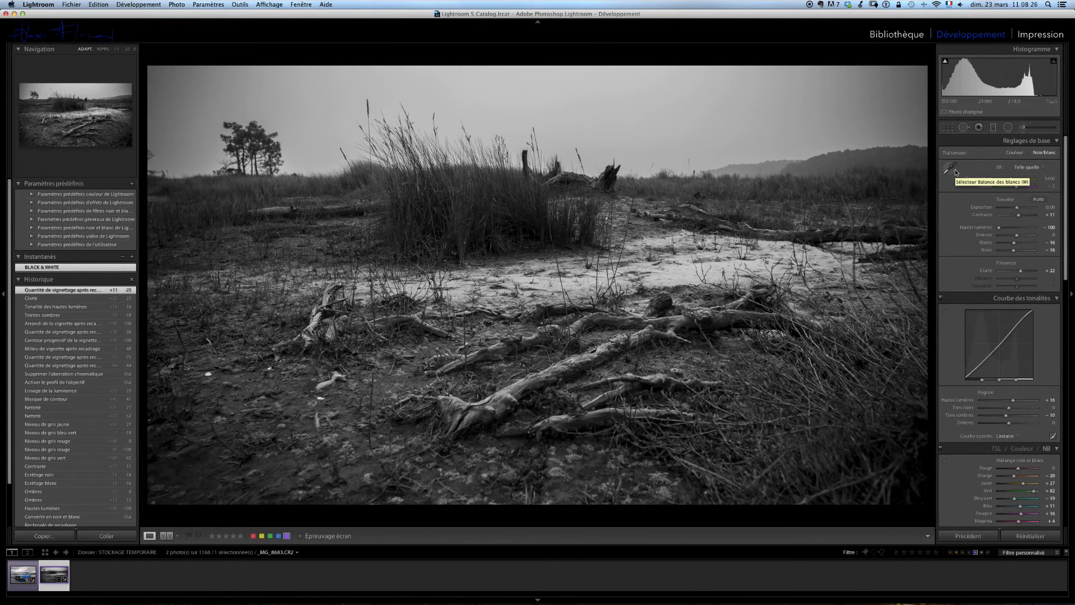
Try the colour treatment and a full settings reset on the landscape, and restore its BLACK & WHITE snapshot.
key(backslash)
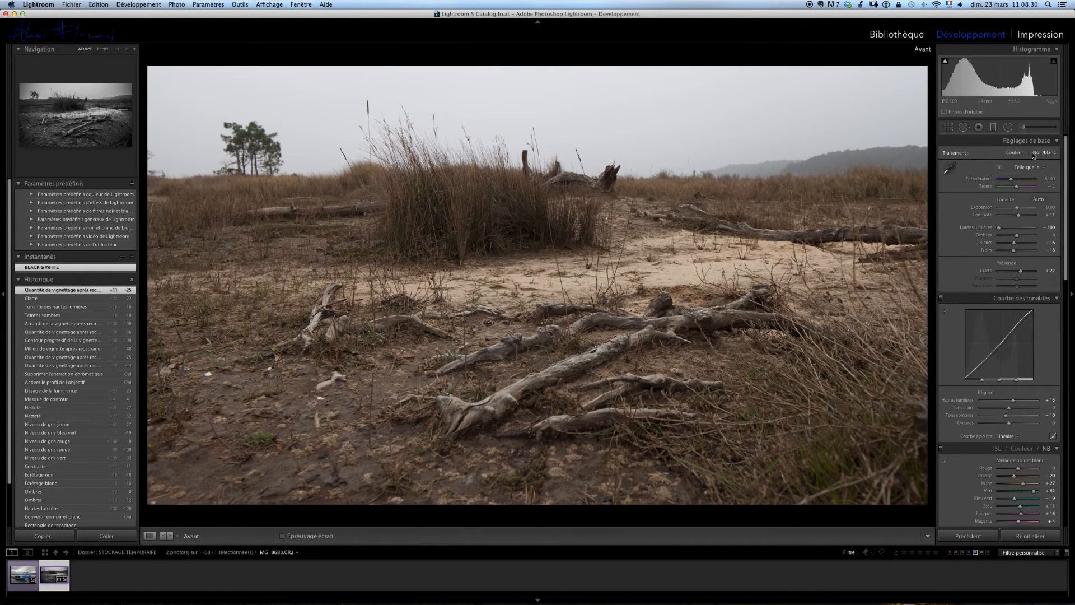
click(1011, 153)
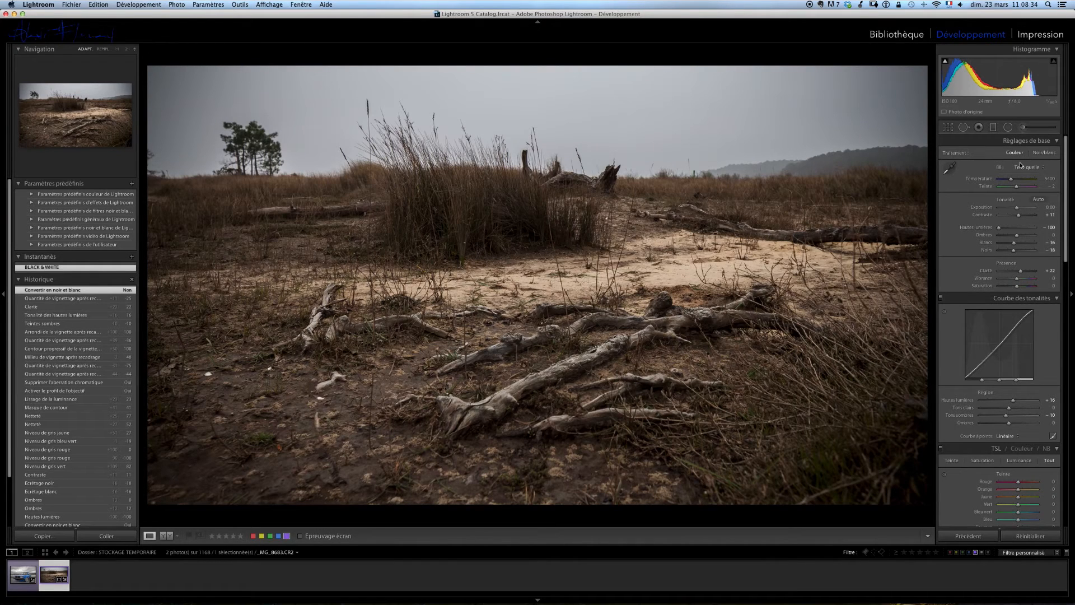
click(1025, 536)
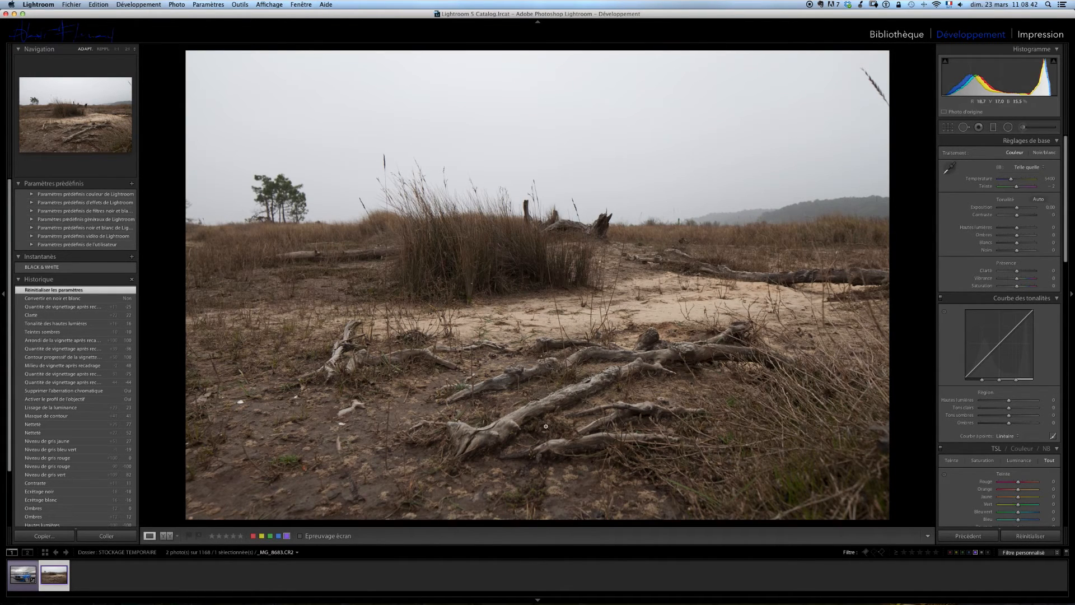
click(52, 268)
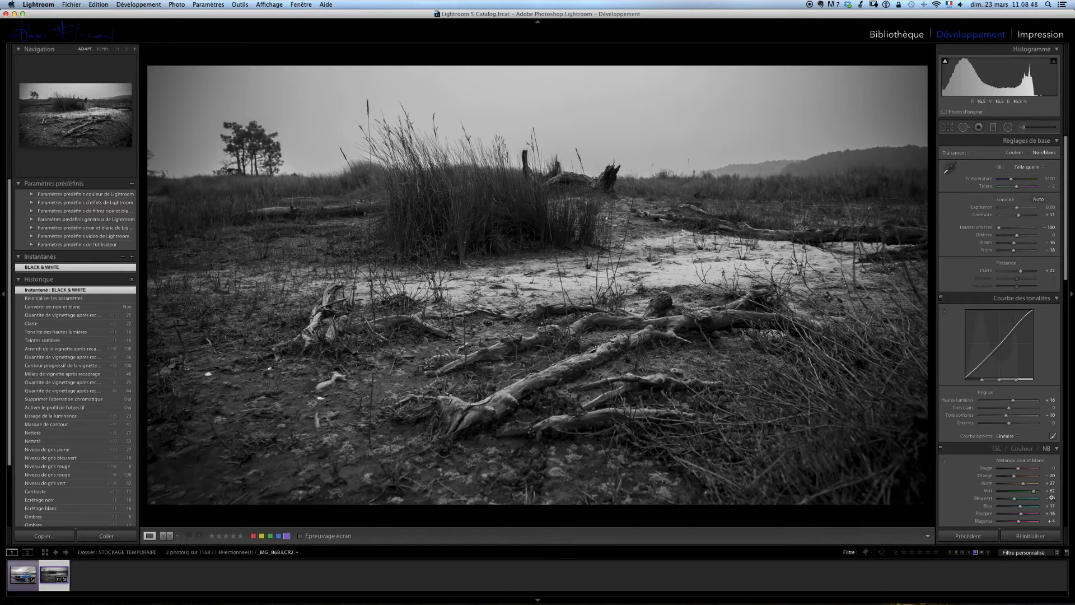
Reset the landscape's develop settings and crop it to 16 x 9, moving the frame slightly down to trim more sky.
click(1025, 536)
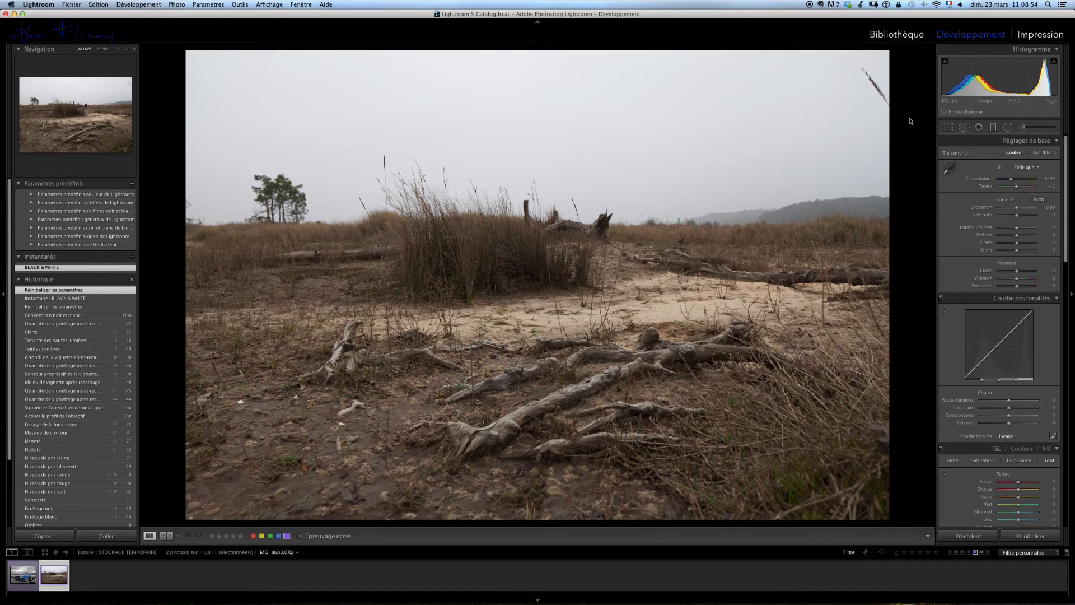
click(947, 127)
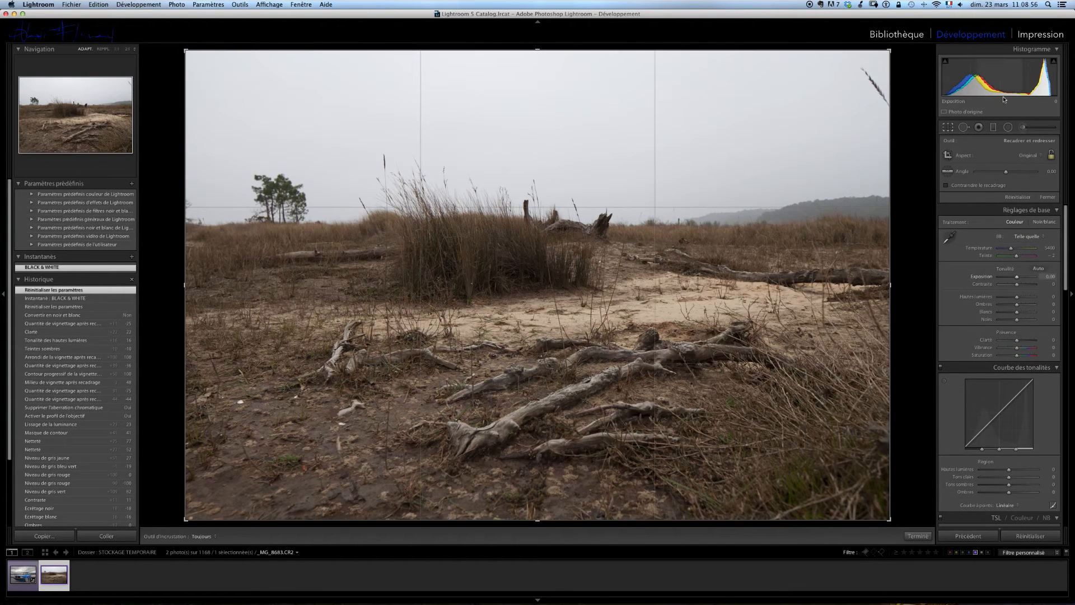
click(1026, 159)
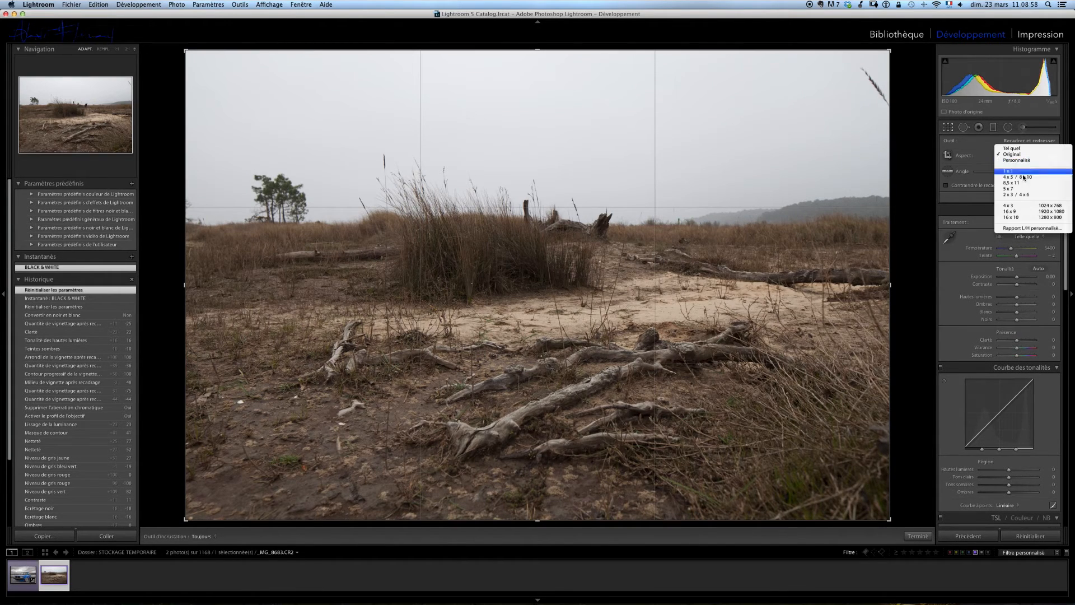
click(1032, 215)
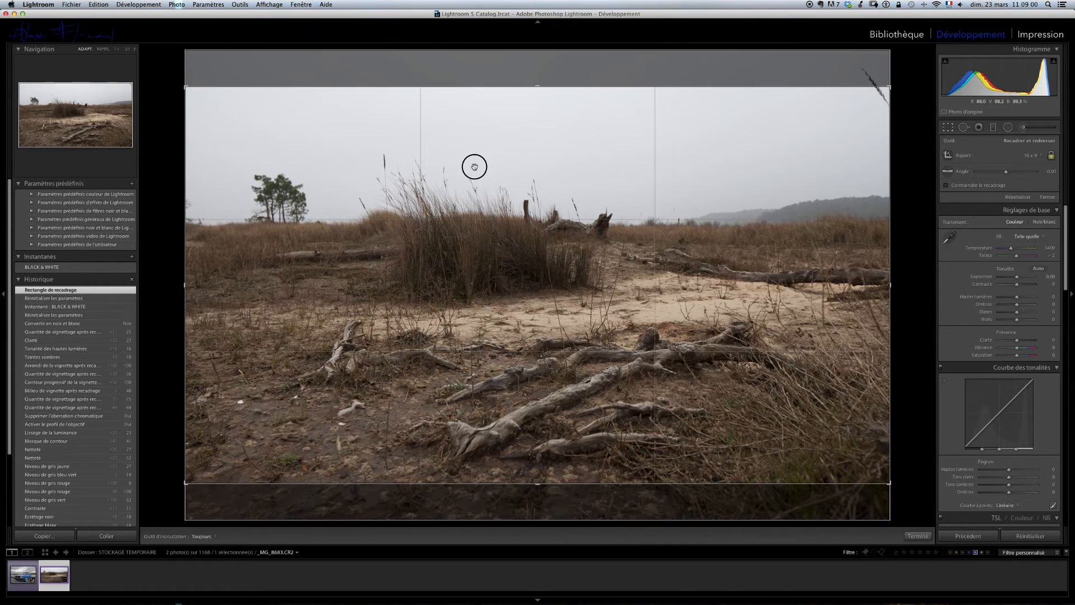
drag(472, 163, 470, 103)
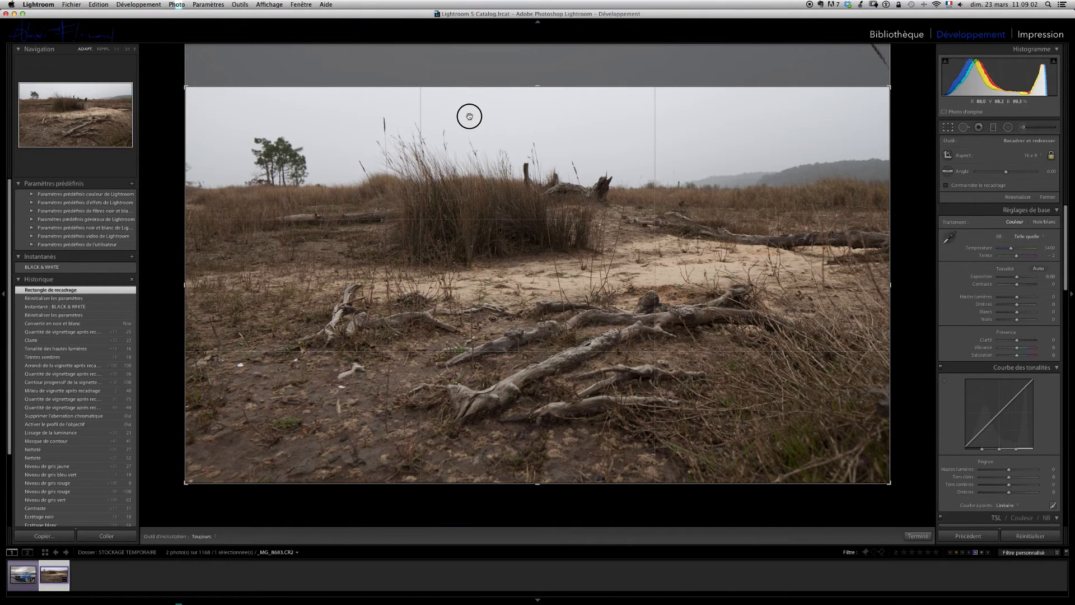
drag(471, 127, 475, 151)
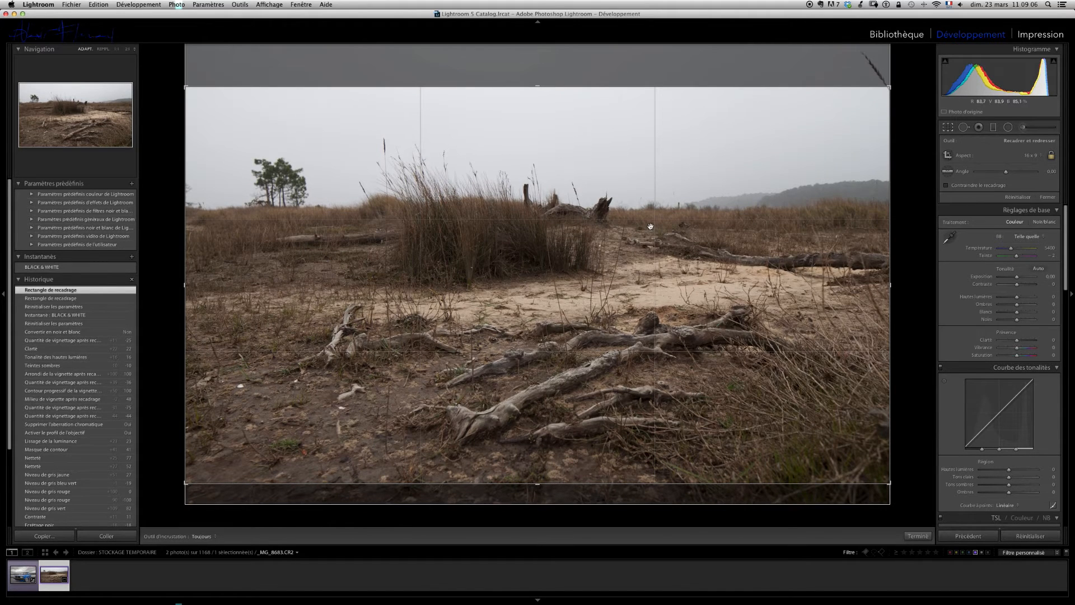
key(Return)
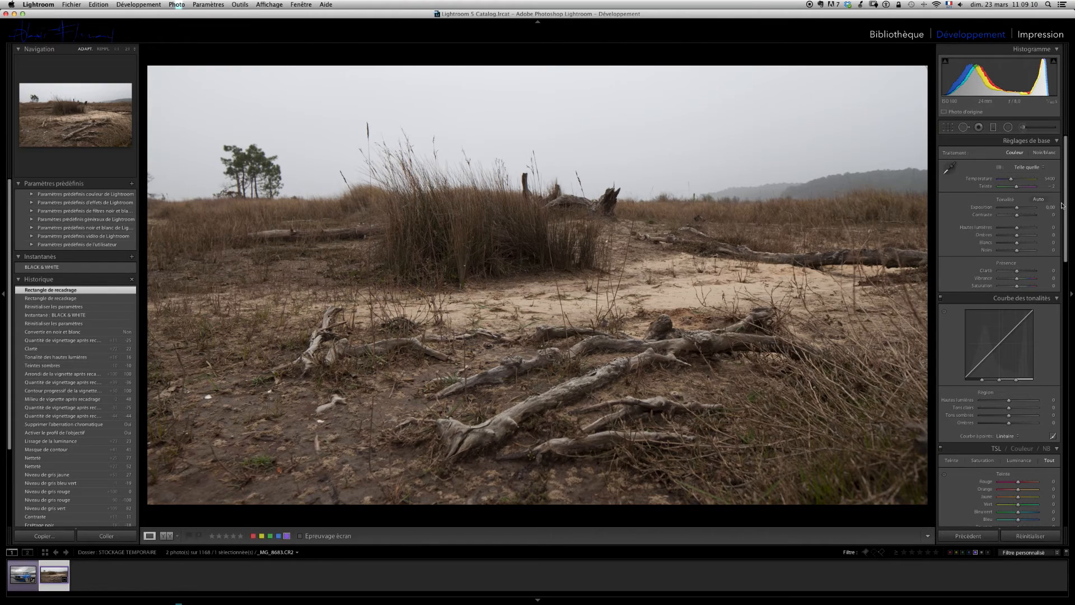
Convert the cropped landscape to black and white.
click(1042, 153)
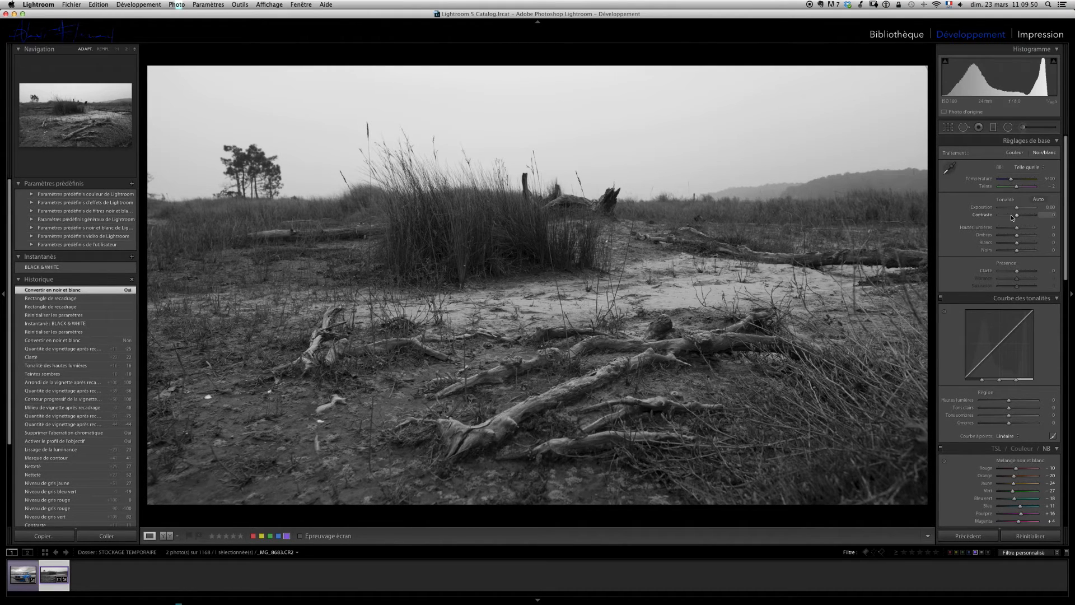
Set the landscape's contrast to +17, highlights to -47, shadows to +20 and clarity to +17.
drag(1016, 215, 1021, 217)
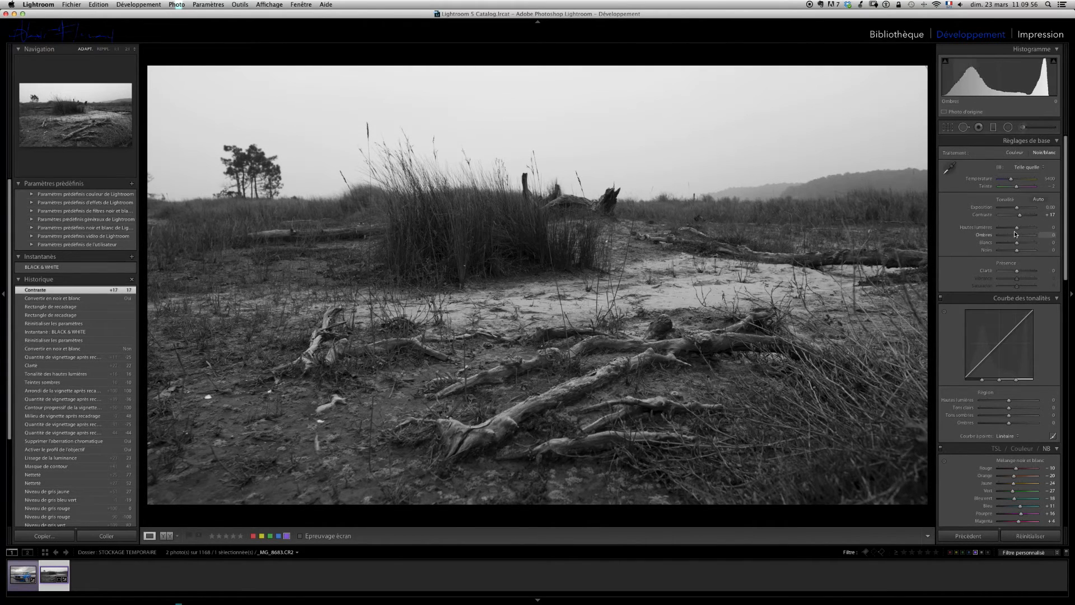
drag(1017, 227, 1008, 231)
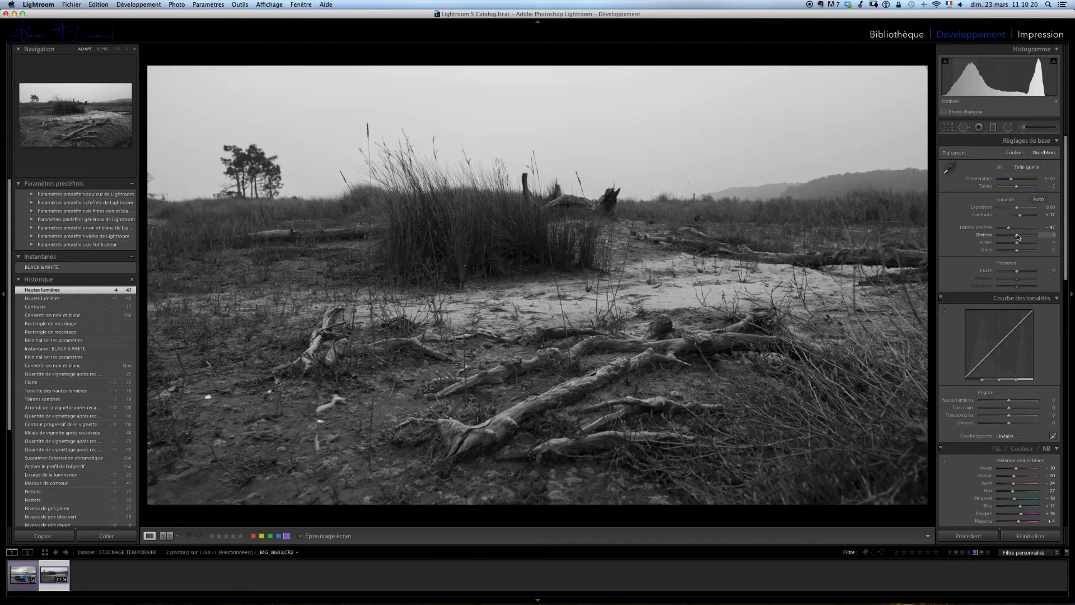
drag(1016, 236, 1020, 238)
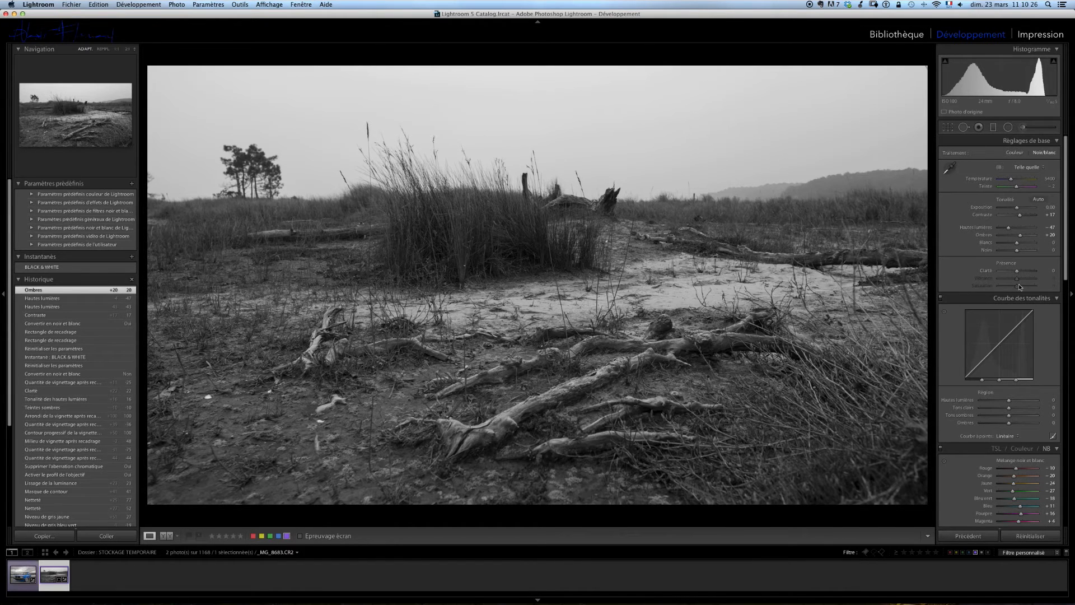
drag(1017, 269, 1021, 271)
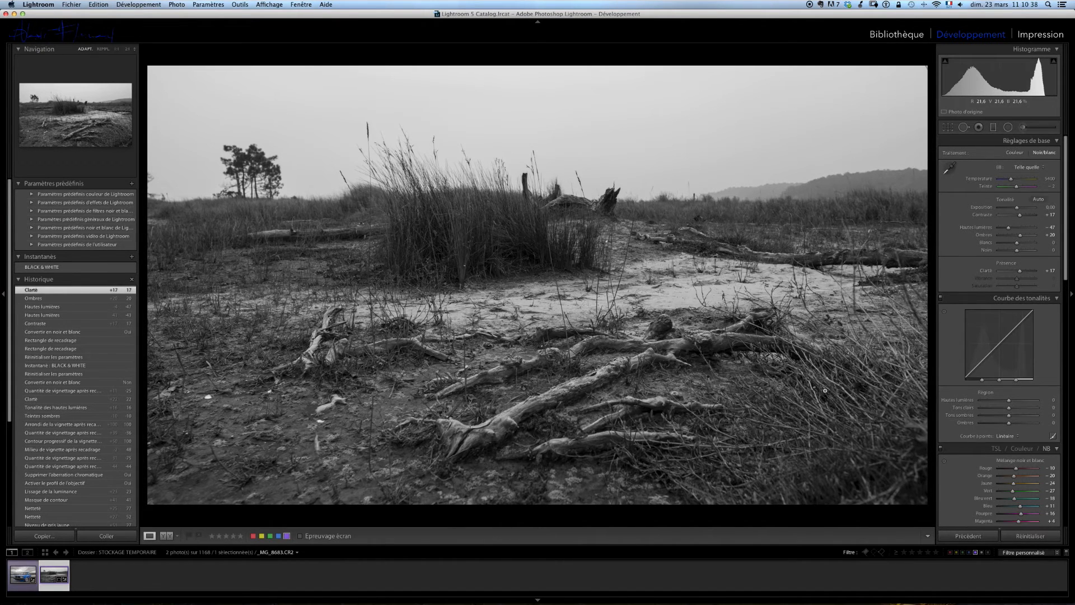
Compare the landscape with its before version, and save the current state as a snapshot with the default date-and-time name.
key(backslash)
key(backslash)
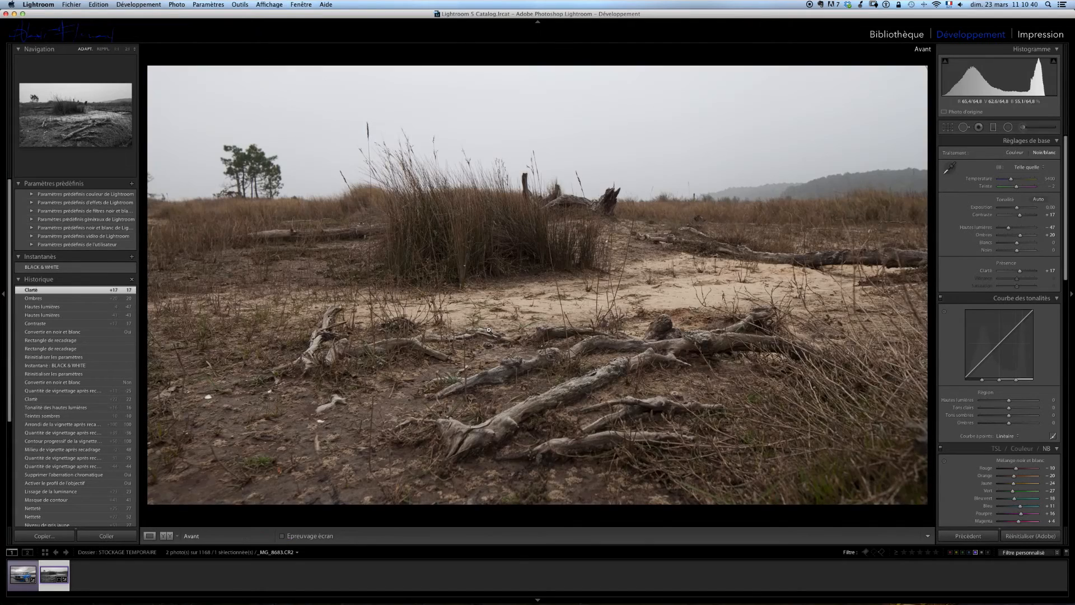
key(backslash)
key(backslash)
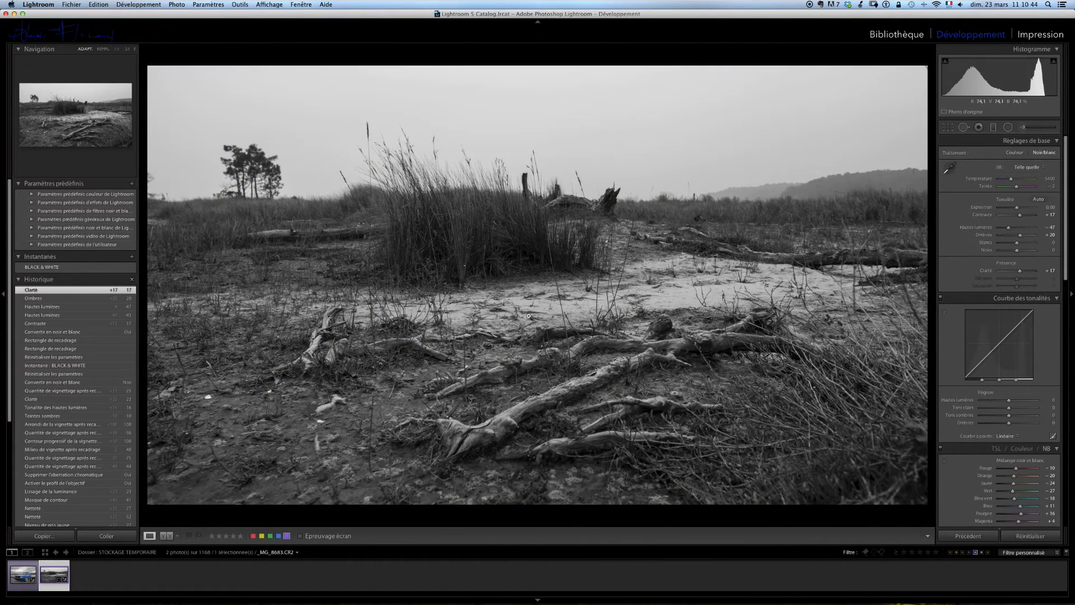
click(131, 256)
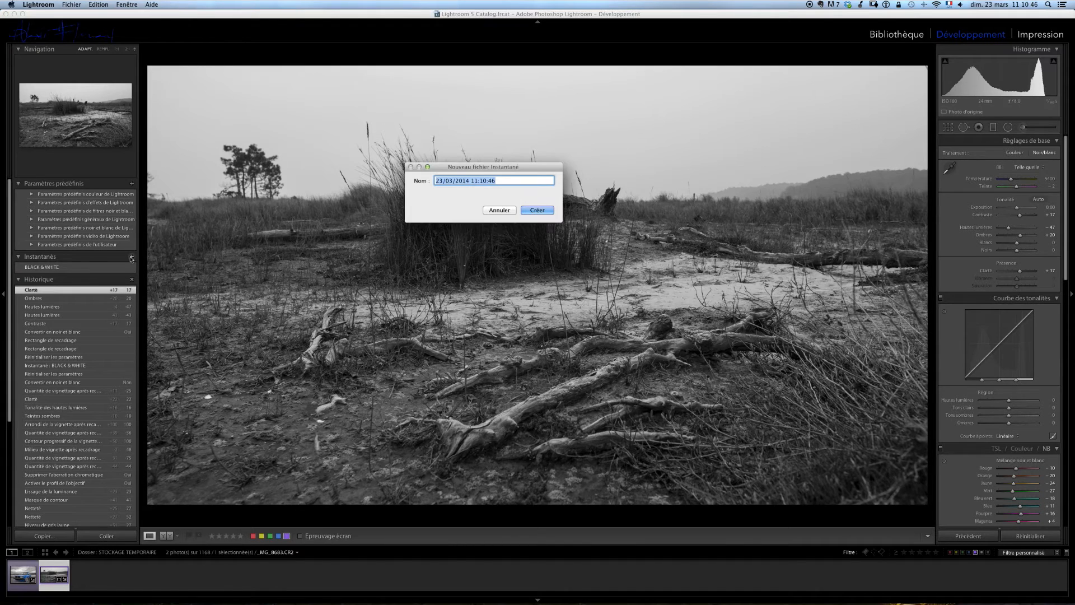
click(526, 212)
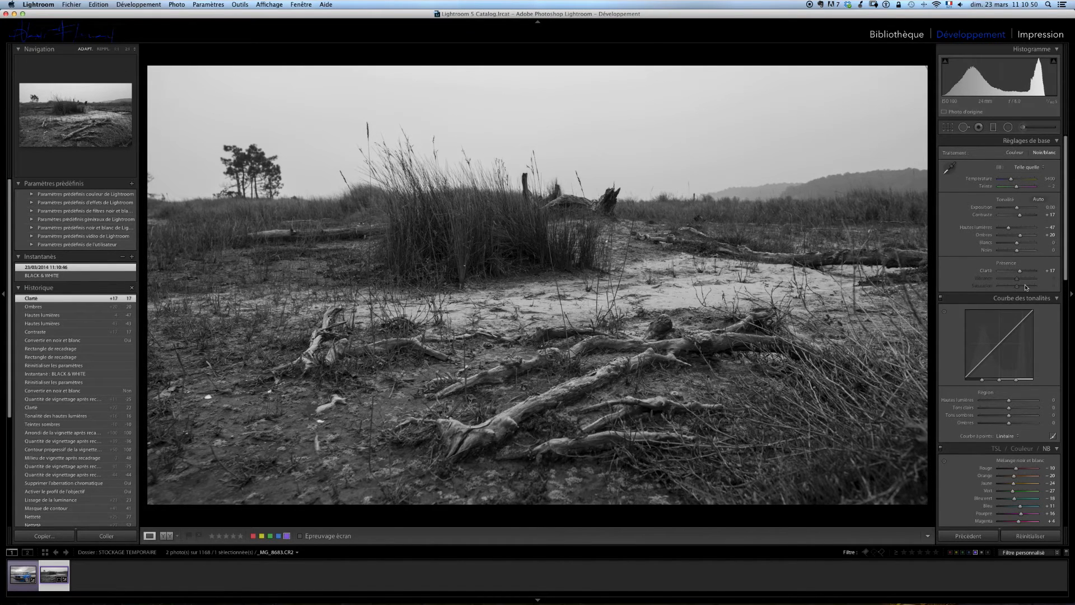
Raise the yellow level in the black and white mix to +68.
scroll(1007, 483, down, 3)
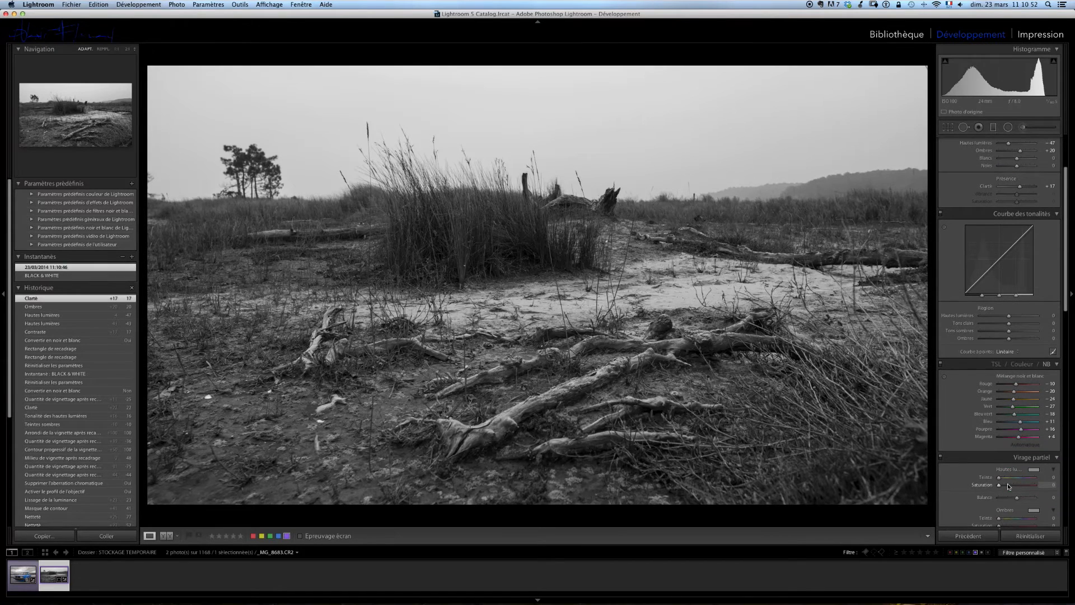
scroll(1007, 482, down, 2)
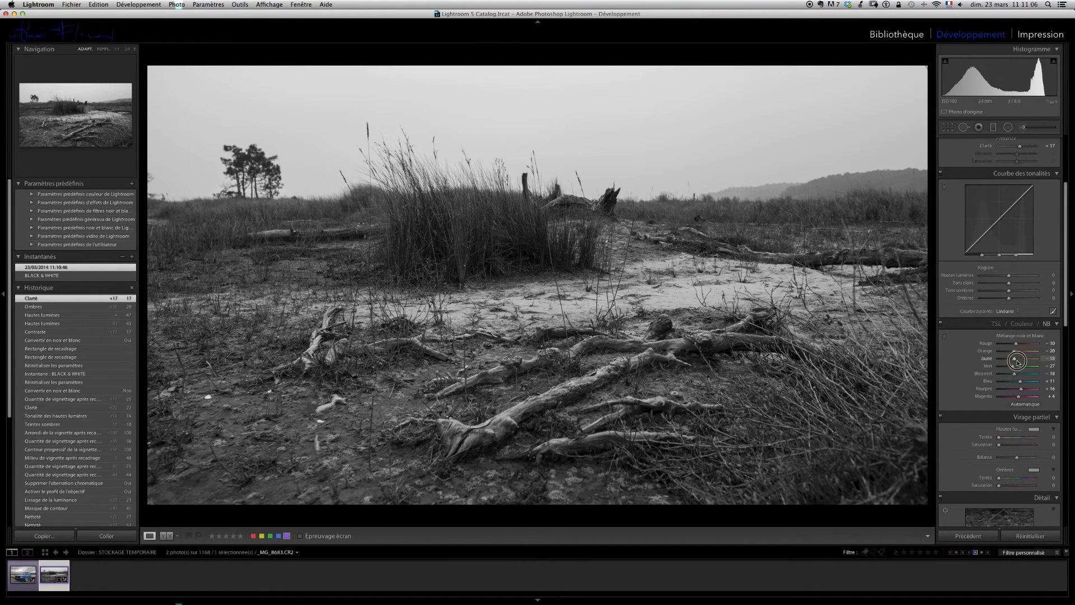
mouse_move(1016, 362)
mouse_down()
mouse_move(1031, 363)
mouse_move(985, 364)
mouse_move(1042, 363)
mouse_move(1032, 359)
mouse_up()
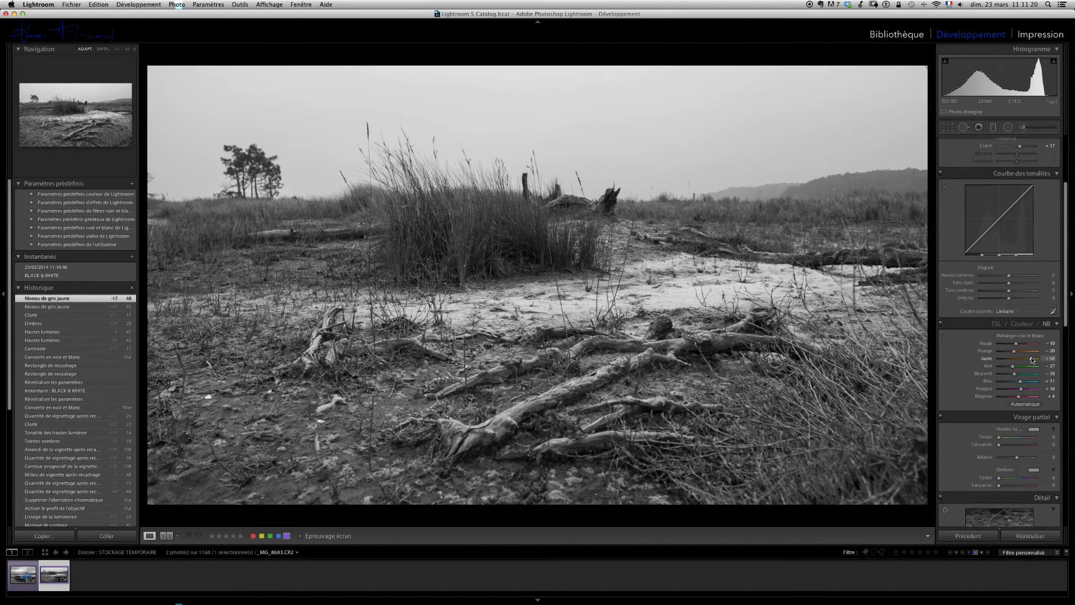
Try brightening the sandy clearing with the Adjustment Brush at 1.25 exposure and 100 feather, and discard all the brush edits.
click(1027, 128)
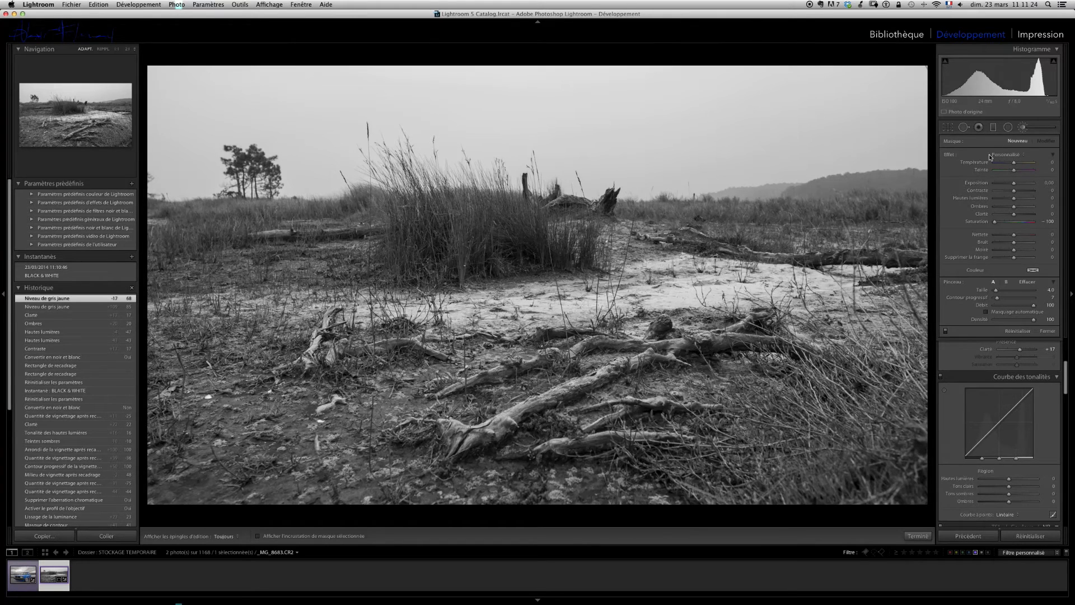
drag(1011, 185, 1018, 184)
mouse_move(538, 313)
mouse_down()
mouse_move(575, 313)
mouse_move(521, 319)
mouse_move(561, 291)
mouse_up()
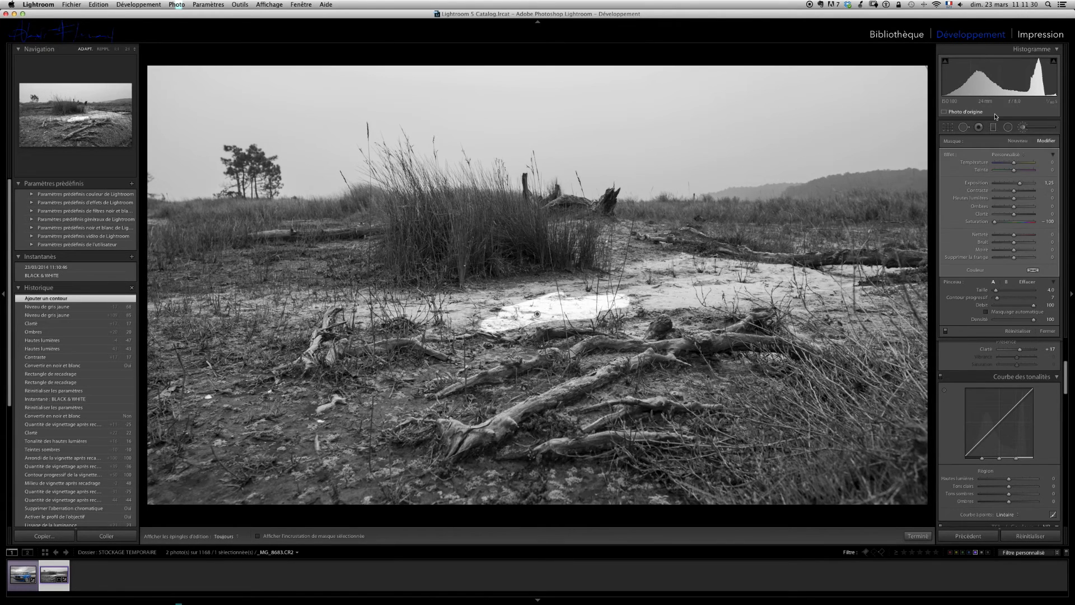
drag(999, 298, 1061, 296)
mouse_move(620, 313)
mouse_down()
mouse_move(590, 317)
mouse_move(595, 302)
mouse_move(550, 319)
mouse_move(566, 323)
mouse_move(514, 333)
mouse_move(472, 317)
mouse_move(522, 304)
mouse_move(462, 311)
mouse_move(635, 279)
mouse_move(670, 293)
mouse_move(689, 279)
mouse_move(676, 297)
mouse_move(851, 279)
mouse_move(742, 279)
mouse_move(754, 277)
mouse_move(684, 264)
mouse_move(635, 272)
mouse_move(708, 271)
mouse_move(653, 290)
mouse_move(735, 283)
mouse_up()
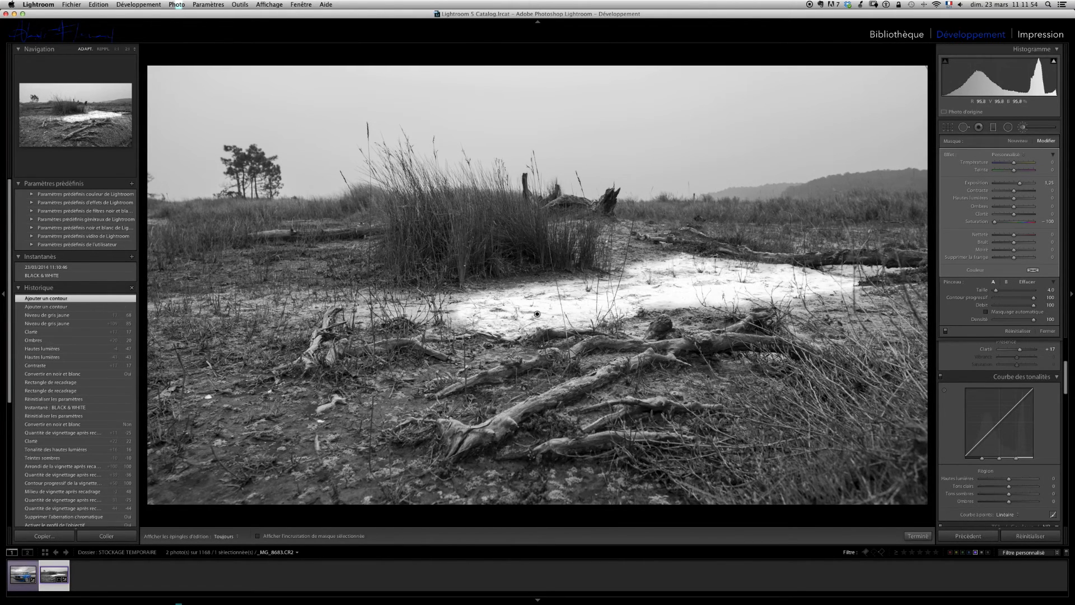
mouse_move(413, 305)
mouse_down()
mouse_move(459, 302)
mouse_move(406, 315)
mouse_move(527, 320)
mouse_up()
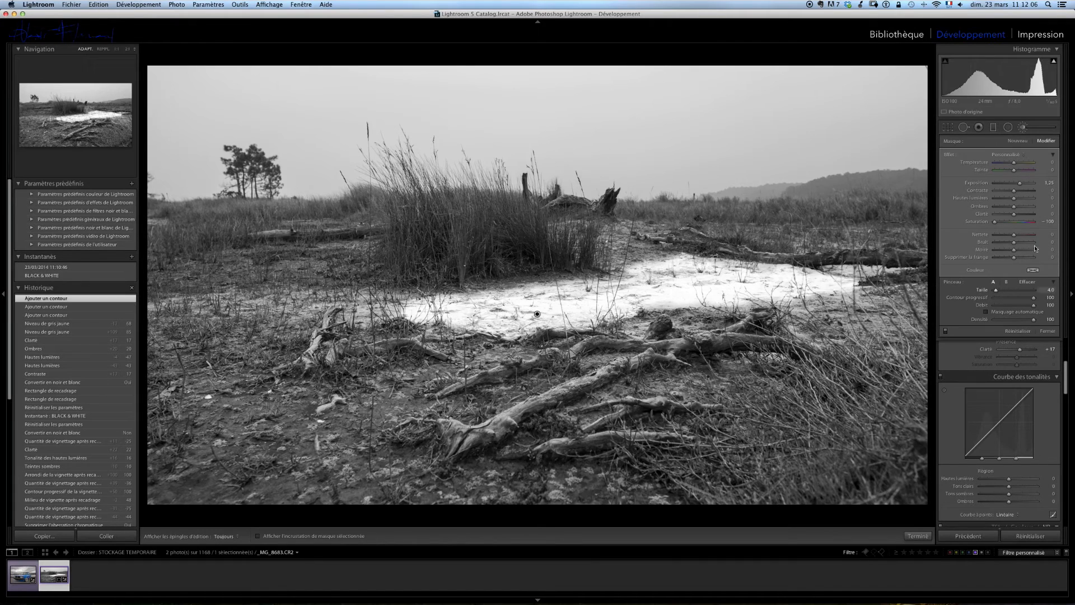
click(1018, 331)
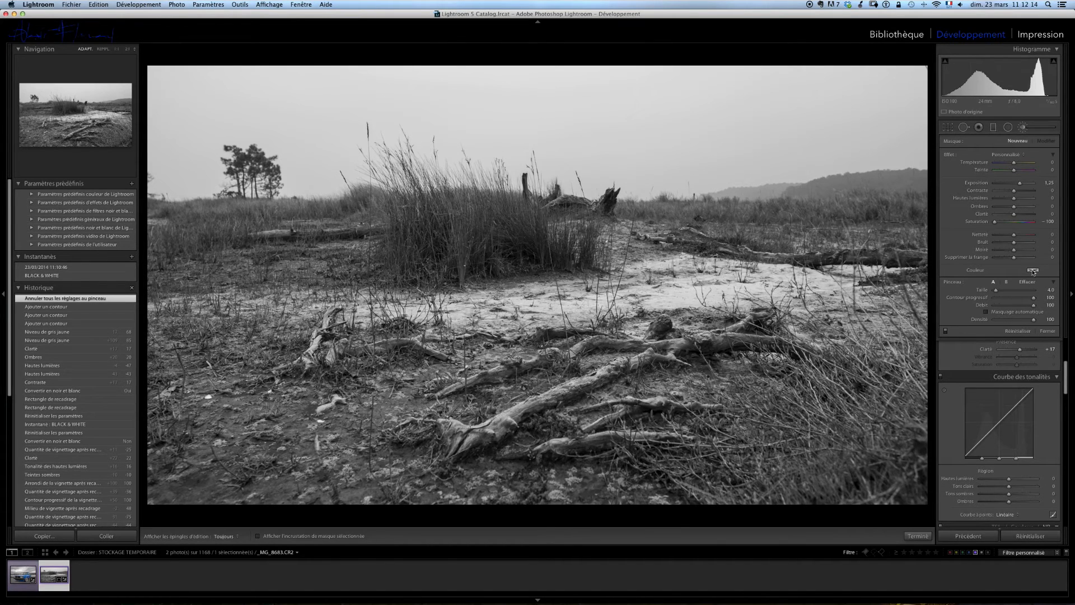
click(1047, 330)
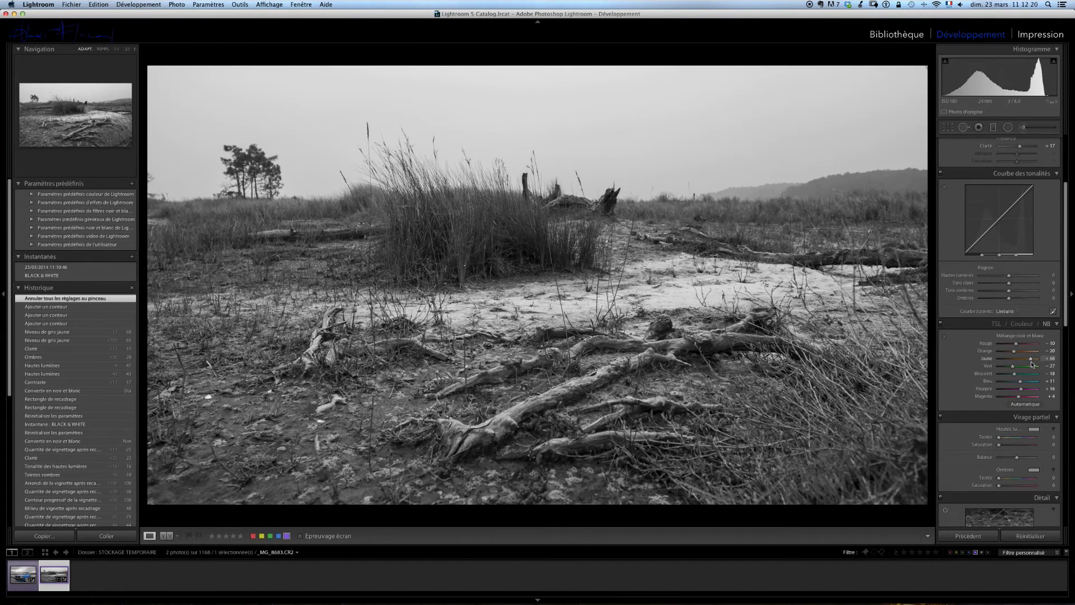
Set the black and white mix to red +8, orange -62, yellow +20, green +45 and magenta +22.
mouse_move(1030, 358)
mouse_down()
mouse_move(997, 370)
mouse_move(1042, 370)
mouse_move(1003, 370)
mouse_move(1030, 370)
mouse_up()
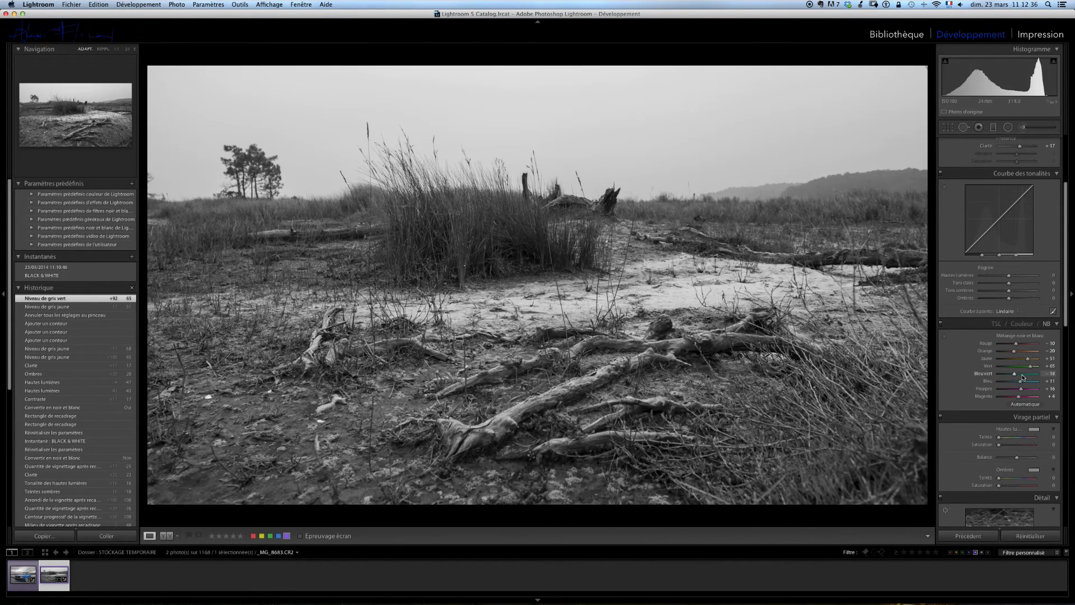
drag(1032, 369, 1027, 368)
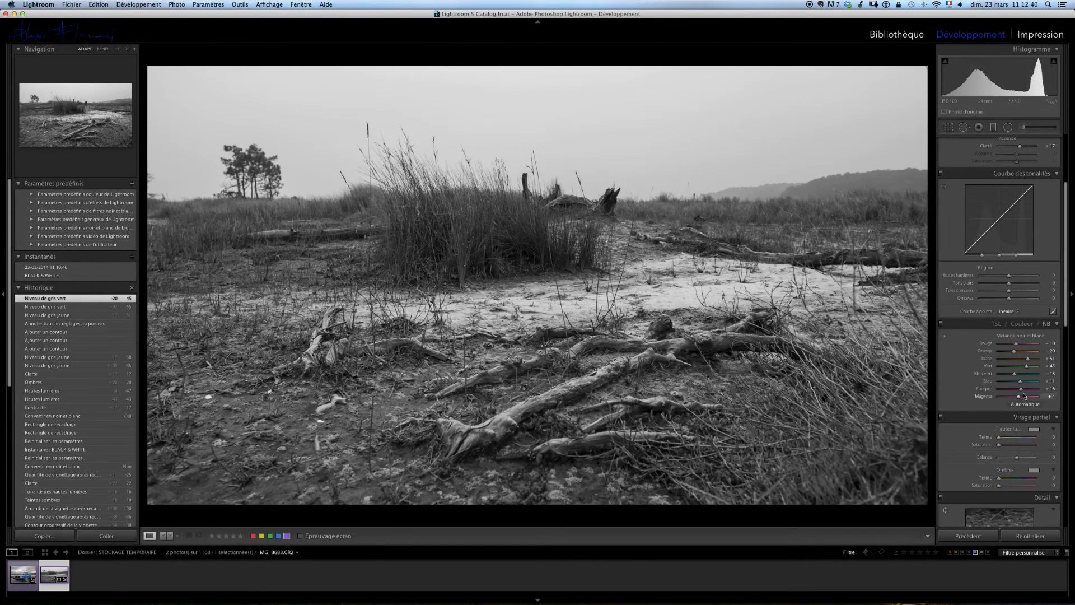
mouse_move(1021, 396)
mouse_down()
mouse_move(1053, 399)
mouse_move(1000, 399)
mouse_move(1025, 402)
mouse_up()
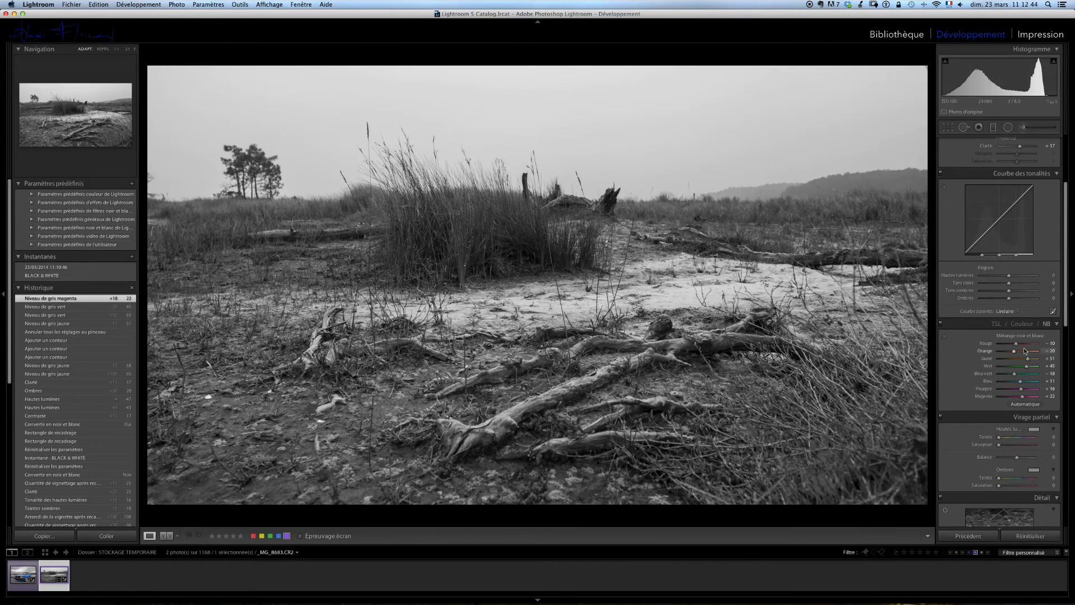
mouse_move(1016, 343)
mouse_down()
mouse_move(991, 344)
mouse_move(1019, 343)
mouse_move(1020, 360)
mouse_up()
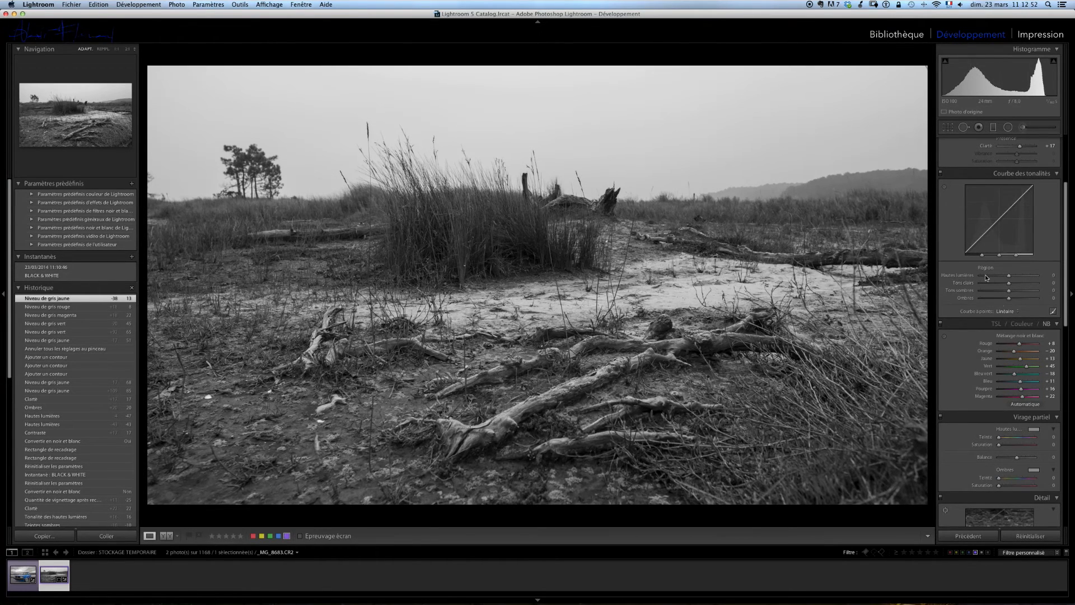
mouse_move(1013, 351)
mouse_down()
mouse_move(984, 354)
mouse_move(1006, 356)
mouse_up()
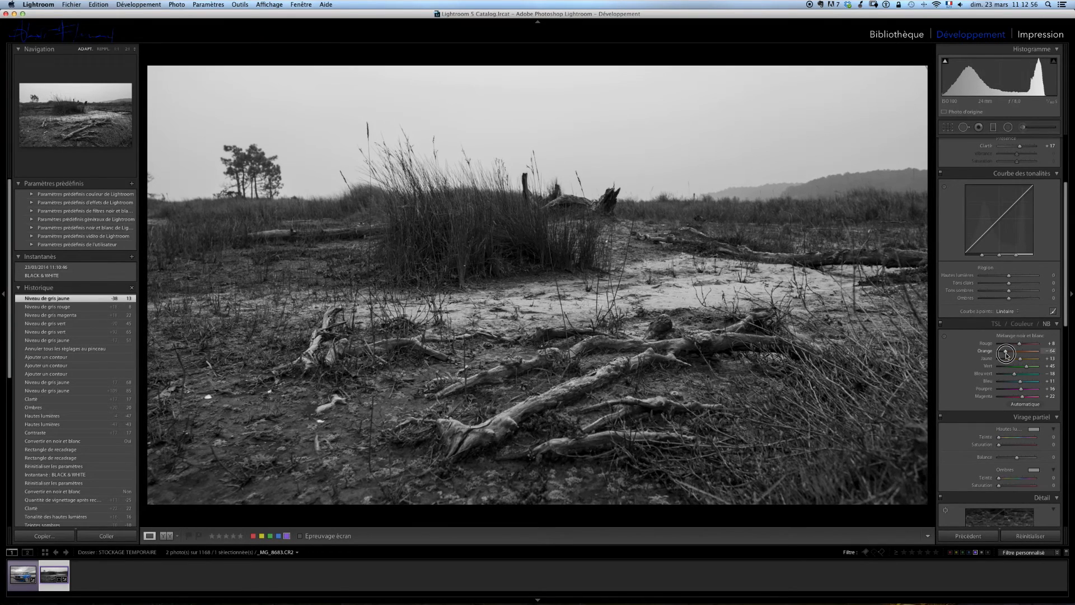
drag(1008, 355, 1021, 360)
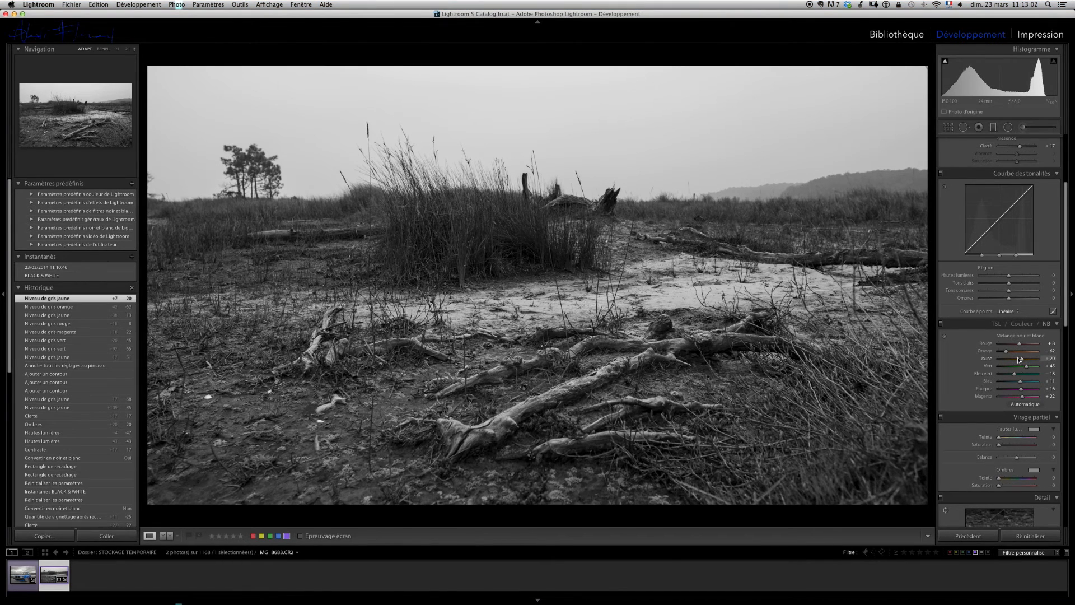
Set the sharpening amount to 44 and its masking to 39, checking the grass and sand at full size.
scroll(1028, 406, down, 8)
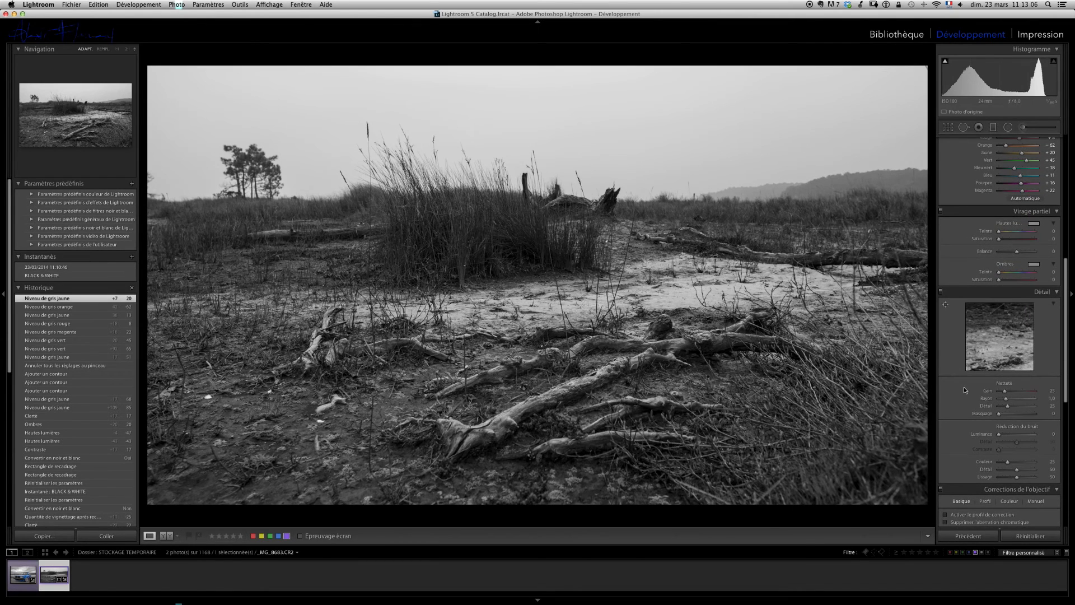
drag(1004, 390, 1009, 391)
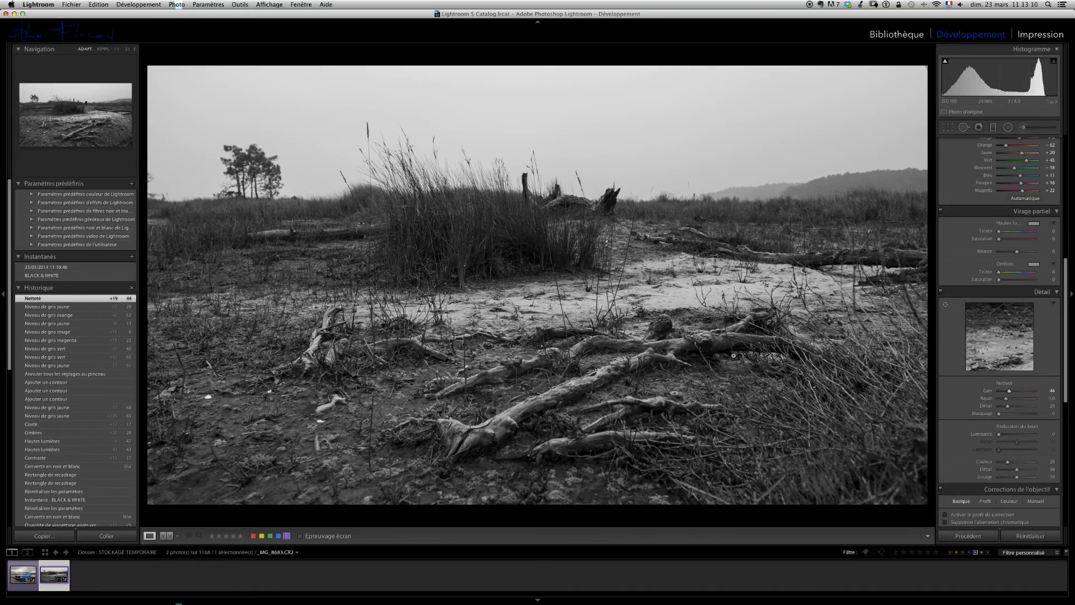
click(463, 236)
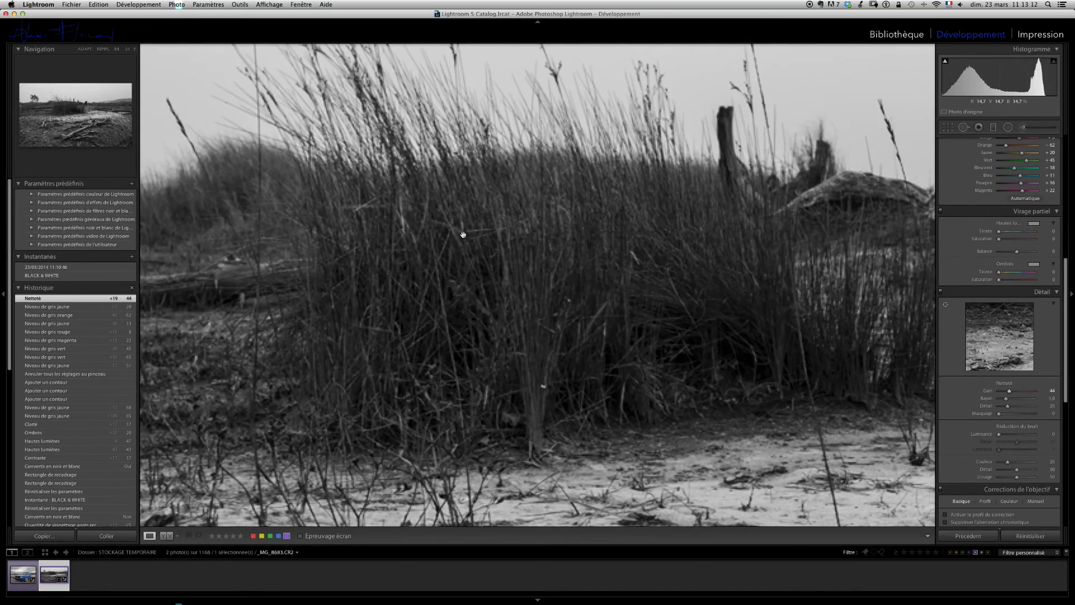
scroll(635, 308, right, 3)
scroll(635, 308, down, 10)
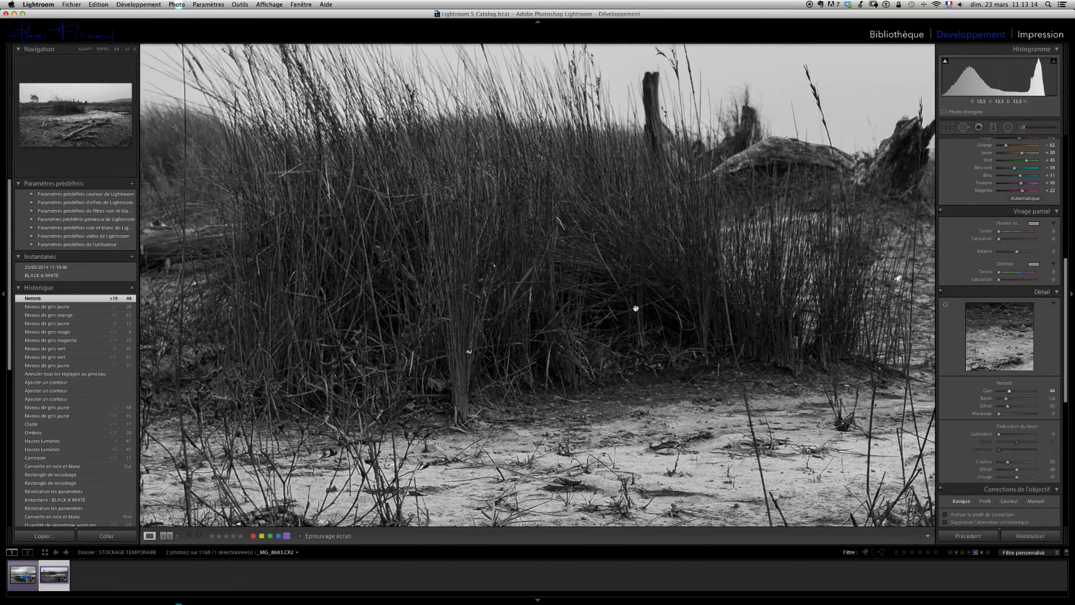
key(alt)
drag(1000, 414, 1014, 415)
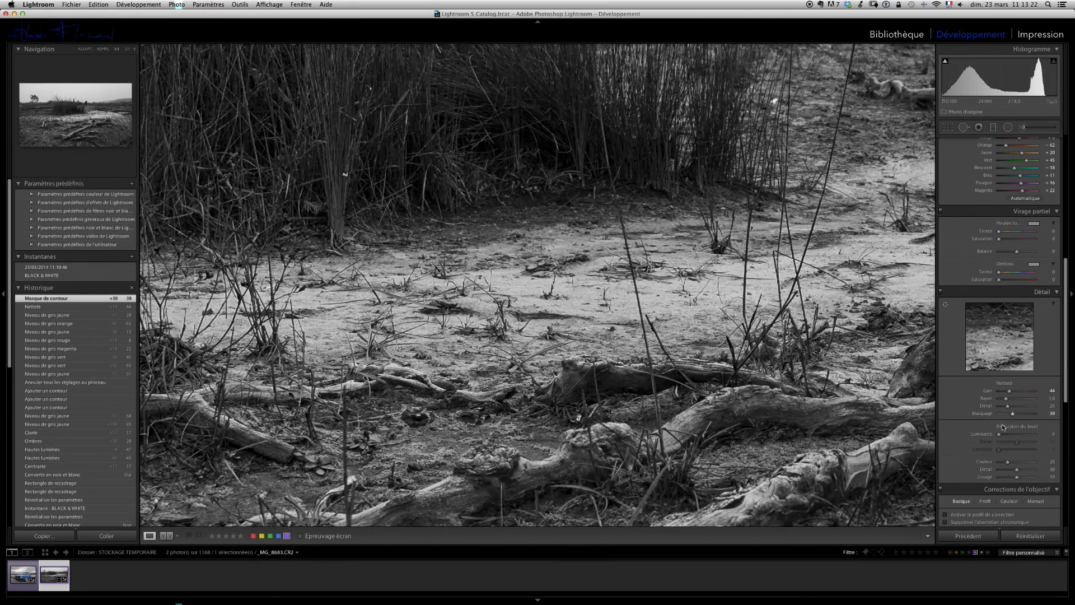
Set luminance noise reduction to 26 and colour noise smoothness to 63, and return to the full photo view.
drag(1002, 436, 1010, 436)
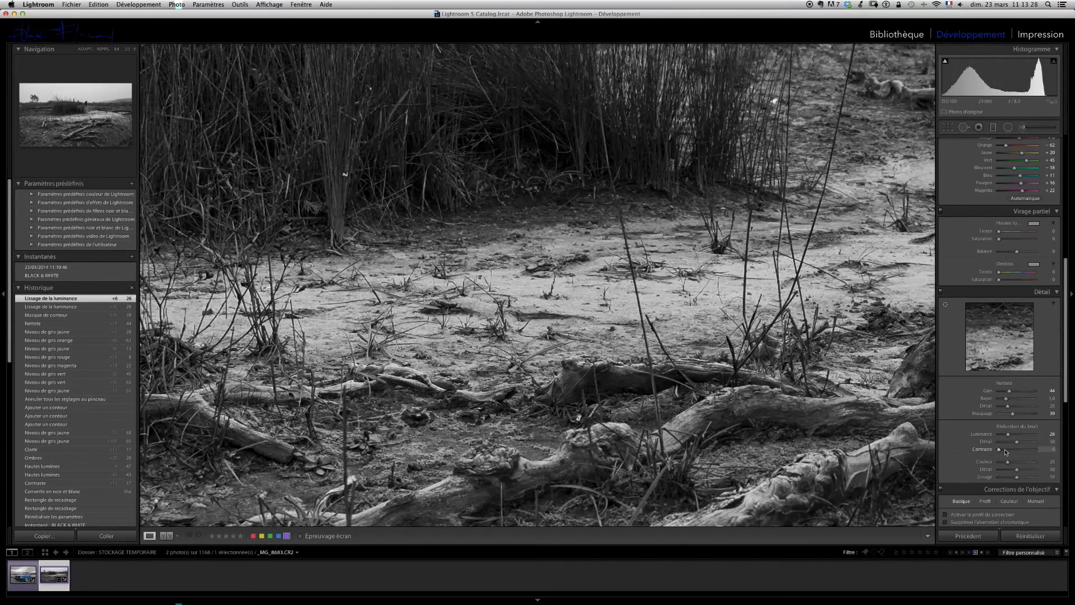
drag(1017, 476, 1022, 478)
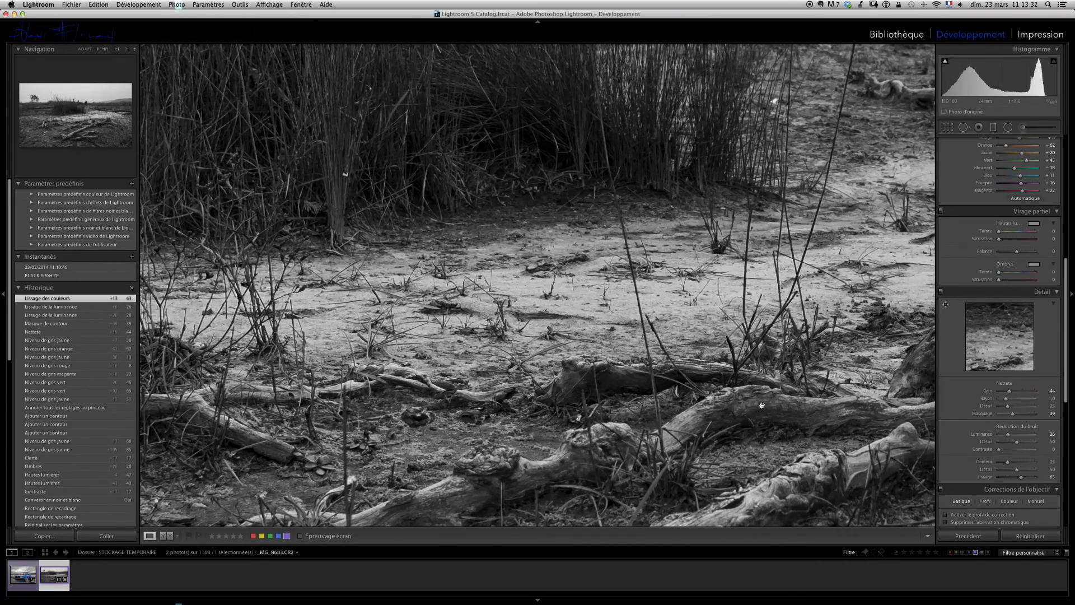
key(z)
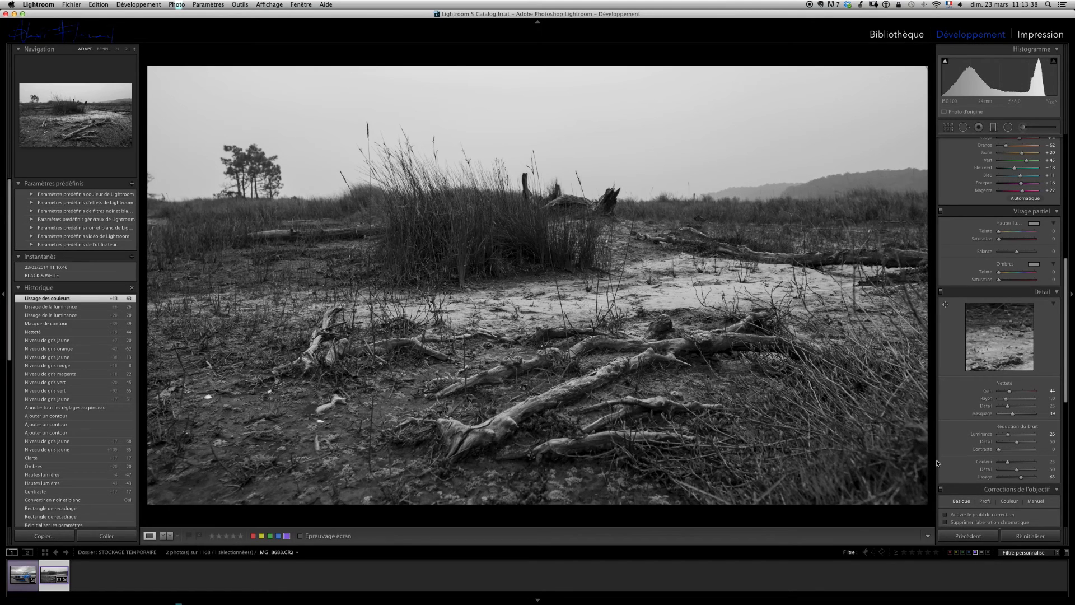
Enable the lens profile correction and chromatic aberration removal for the landscape.
scroll(966, 465, down, 2)
click(946, 475)
click(945, 482)
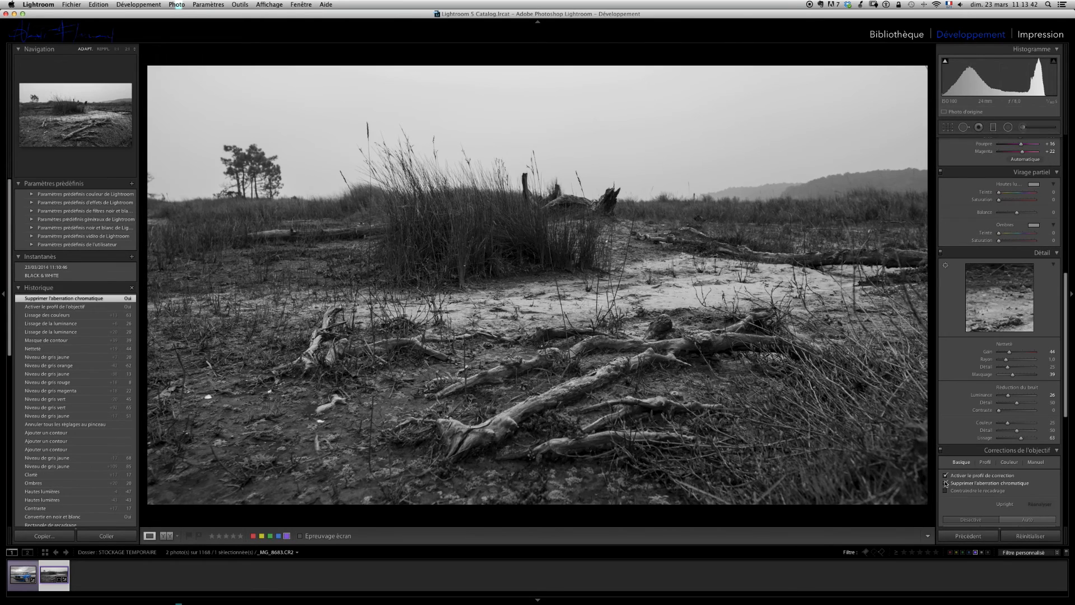
Set the post-crop vignette amount to -24, and lower the darks of the tone curve to -5.
scroll(946, 483, down, 6)
drag(1019, 456, 1012, 454)
scroll(1012, 452, up, 10)
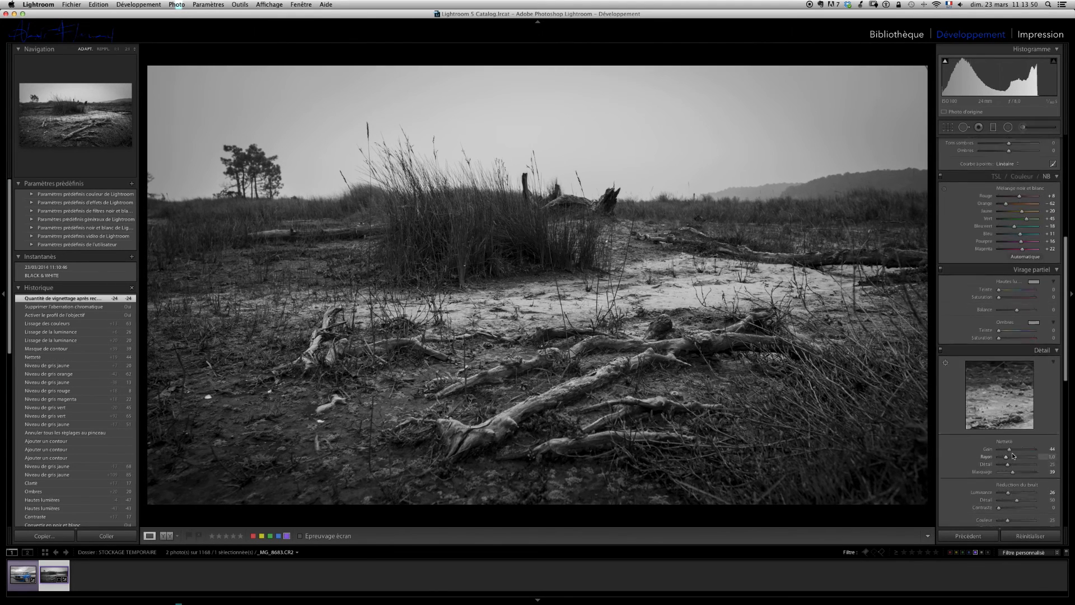
scroll(1013, 454, up, 1)
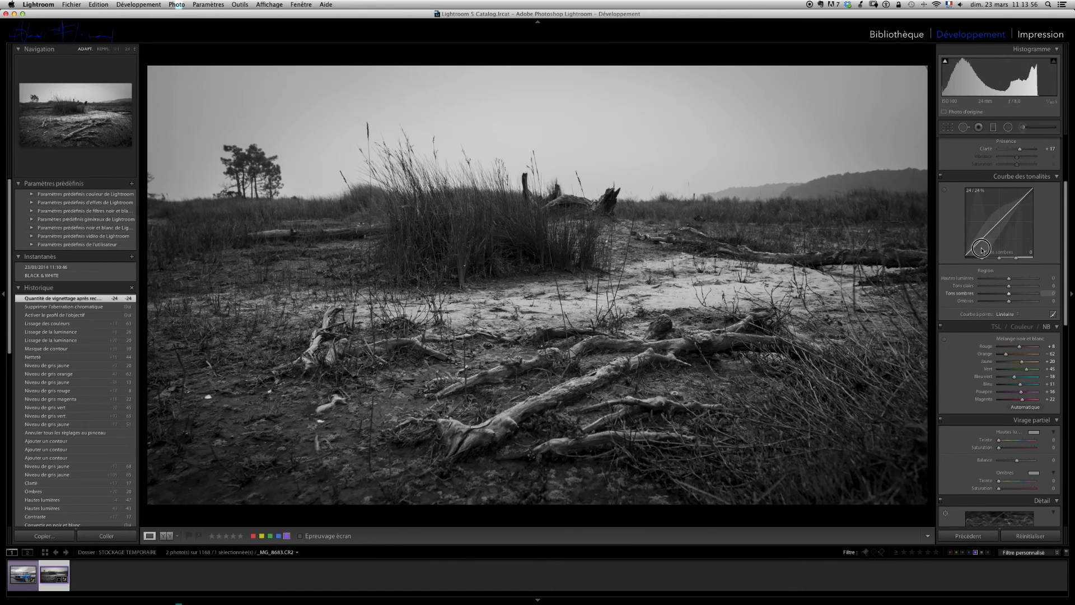
drag(981, 241, 981, 242)
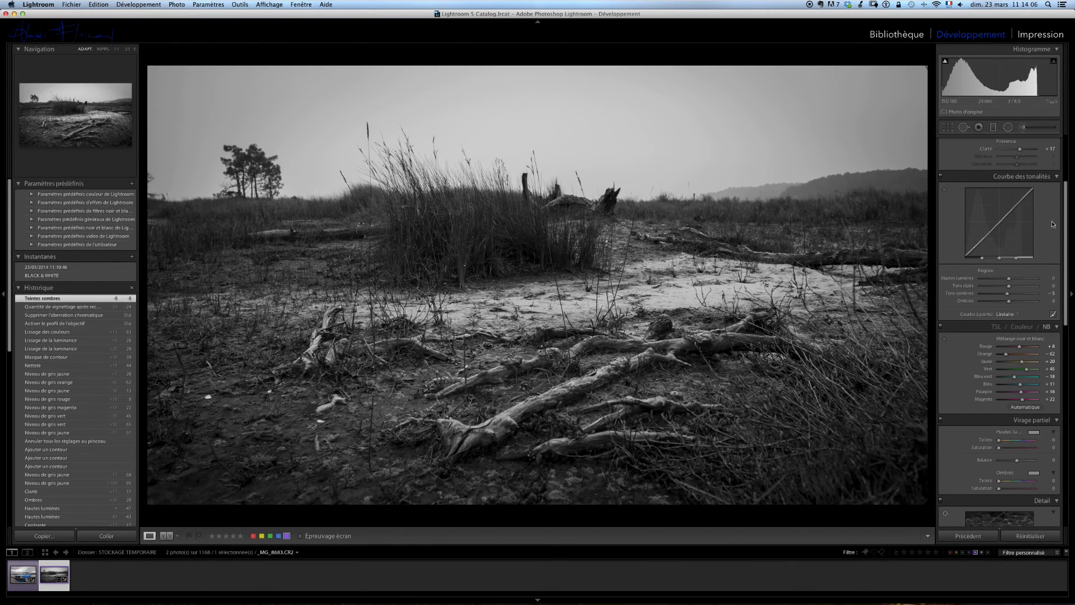
Set the tone curve lights to +15 and darks to -12, and raise the photo's exposure to +0.20.
drag(1018, 204, 1018, 200)
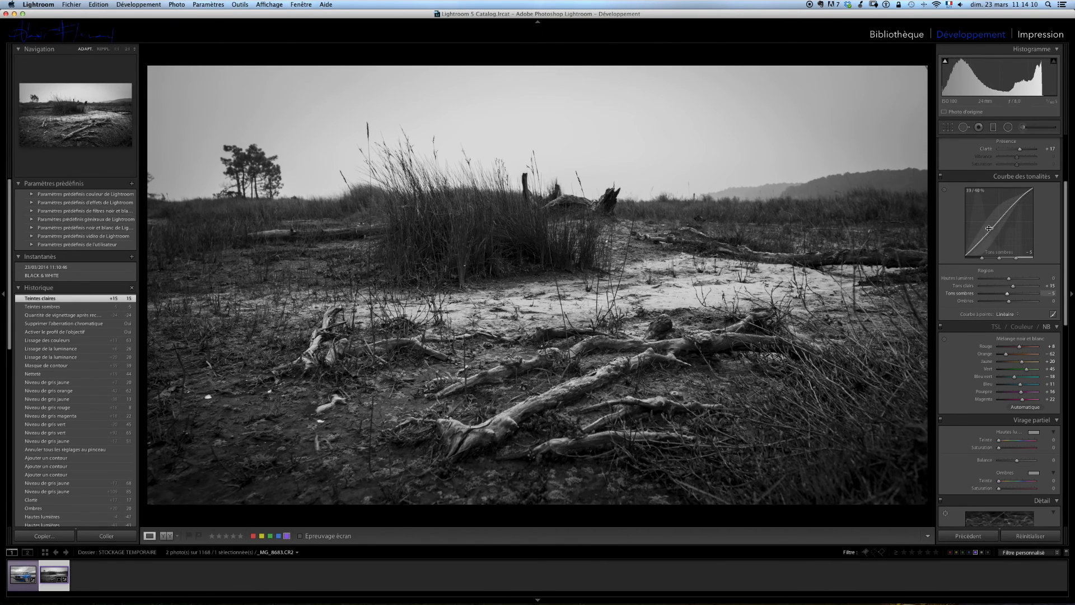
drag(983, 238, 983, 240)
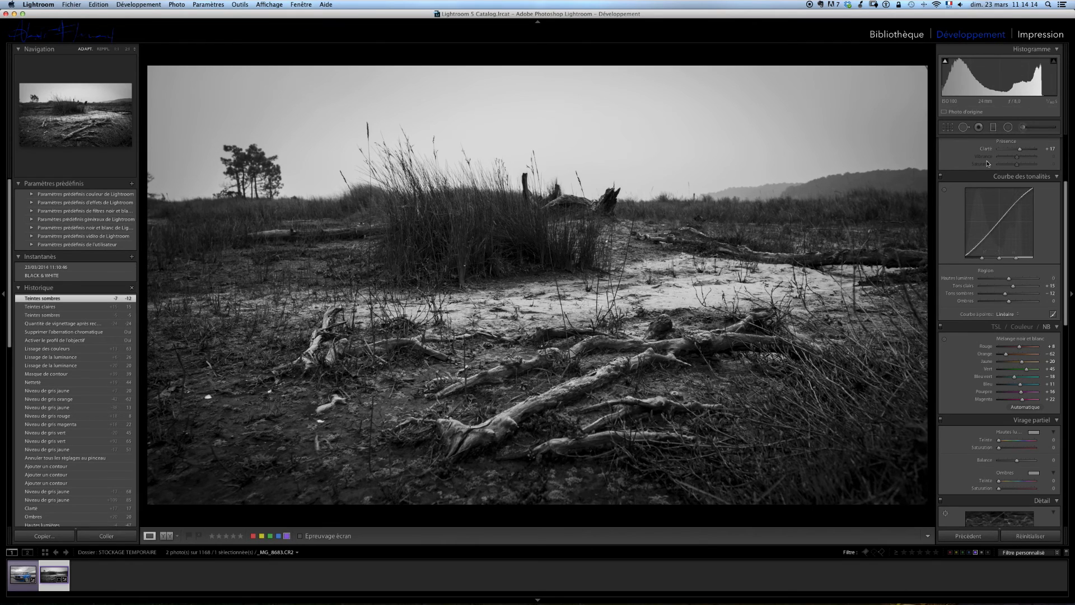
scroll(988, 163, up, 5)
click(1018, 209)
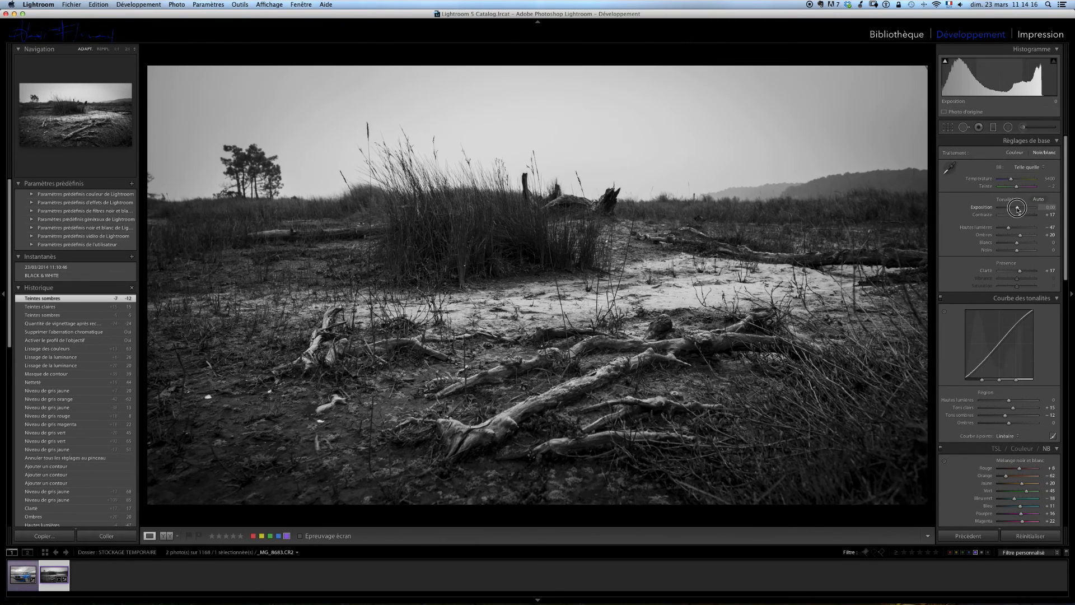
drag(1017, 208, 1017, 207)
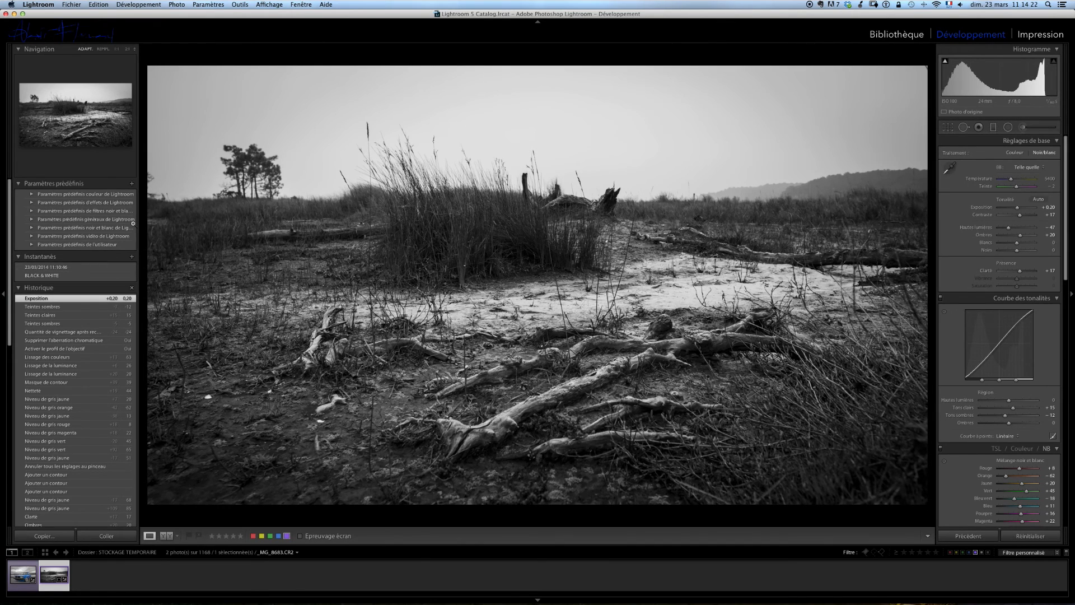
Save the current settings as a snapshot with the default name, and compare it with the 11:10:46 snapshot, ending on the new version.
click(132, 257)
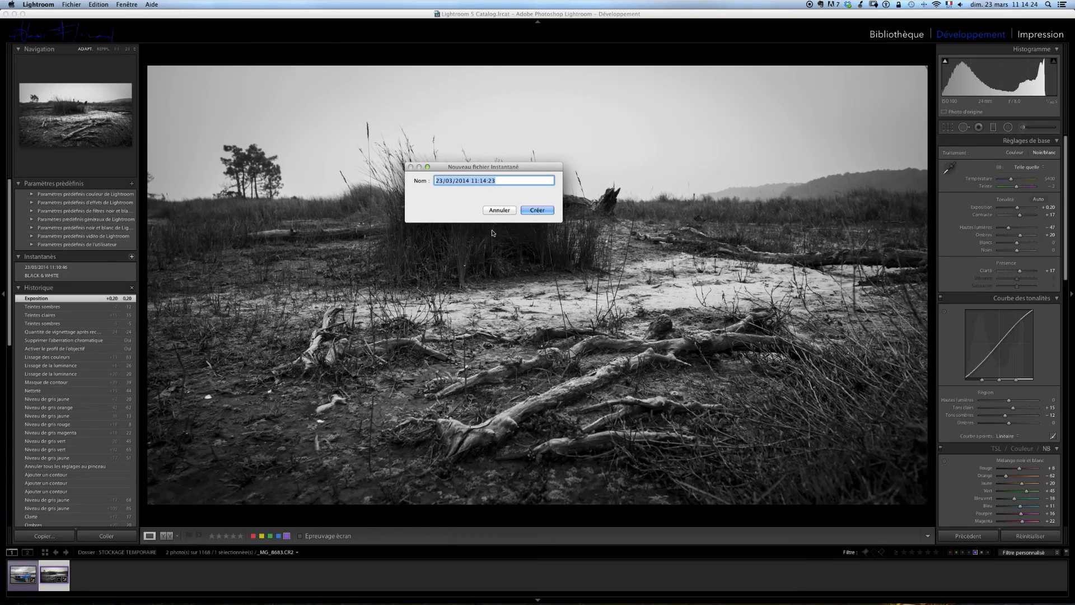
click(531, 211)
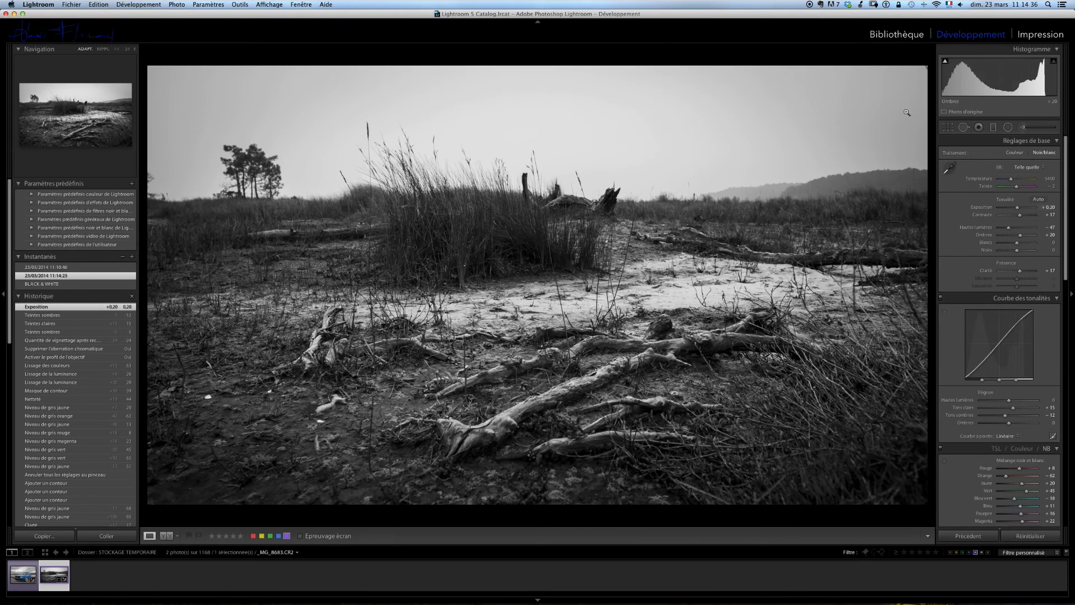
click(53, 267)
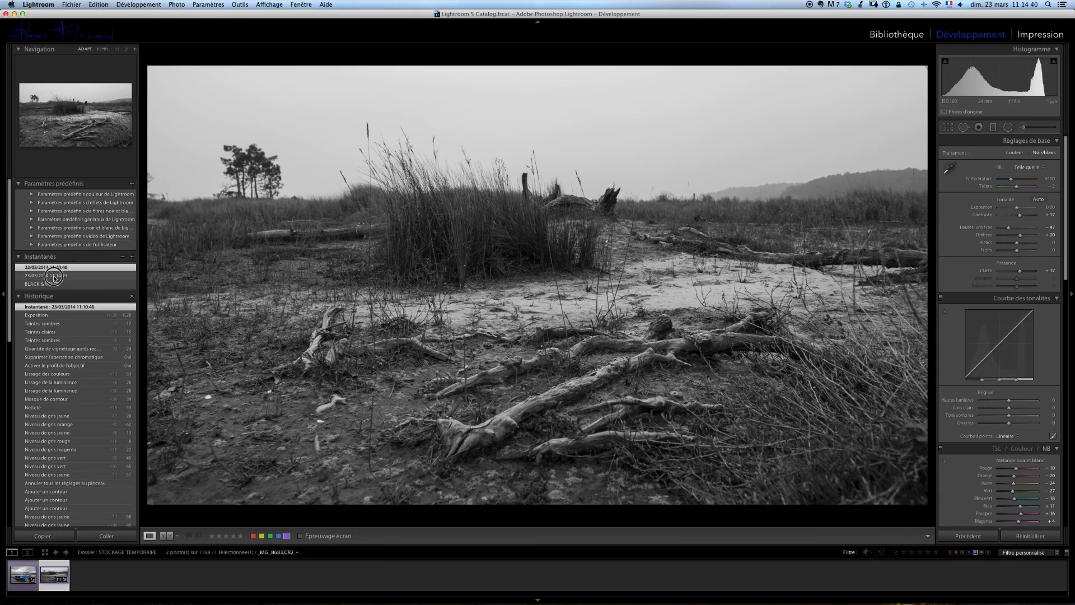
click(54, 275)
click(54, 267)
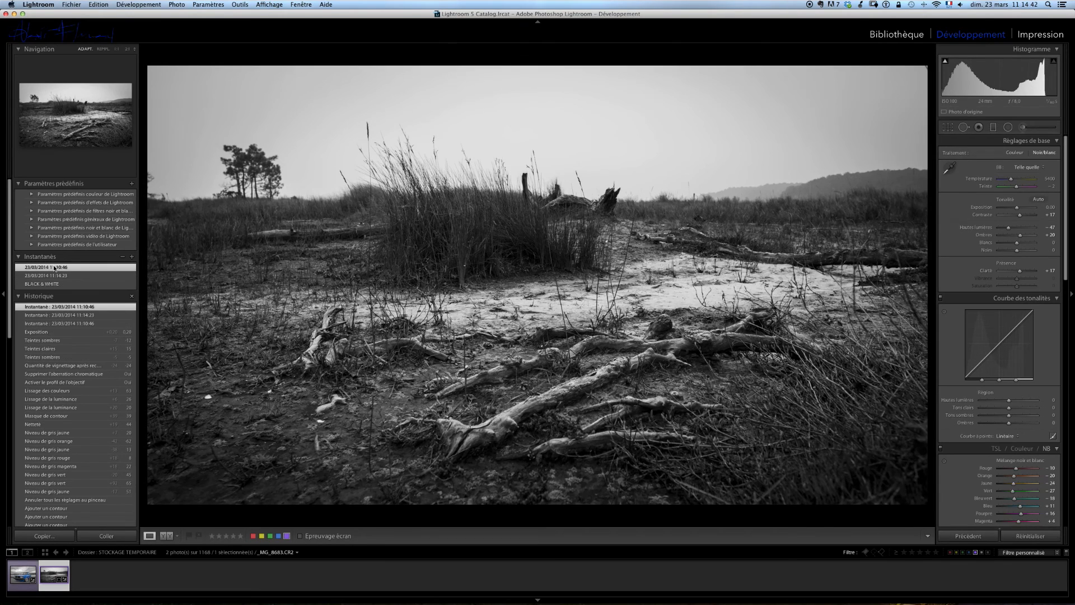
click(61, 276)
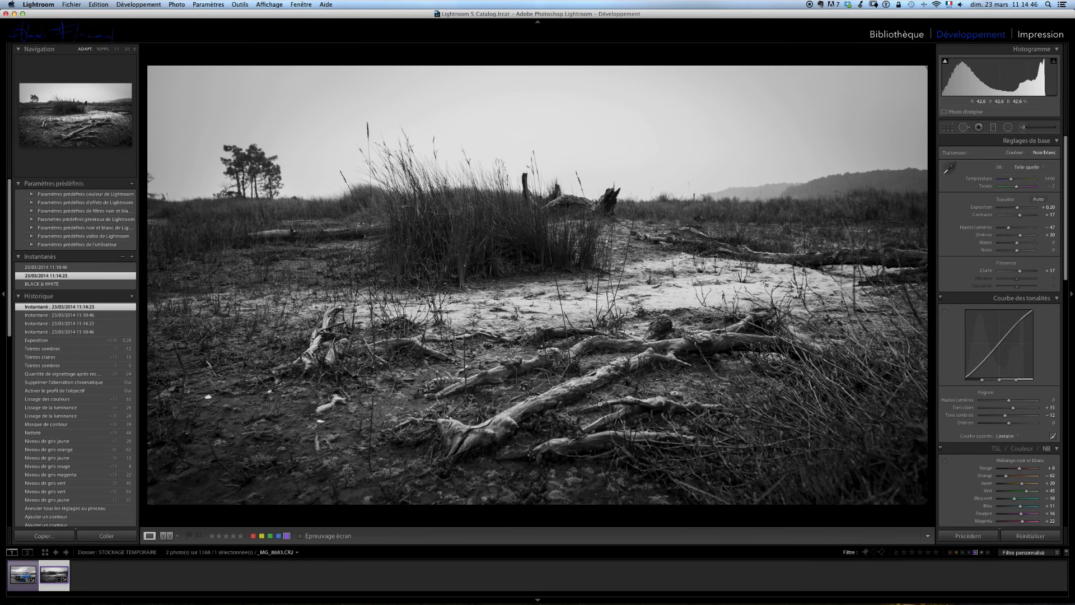
click(55, 267)
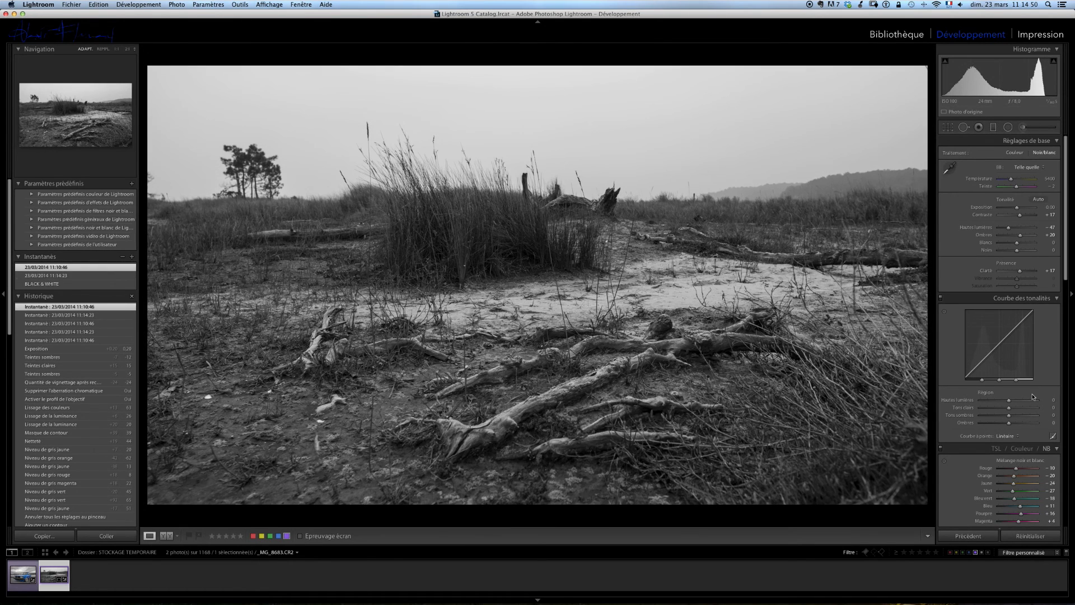
click(25, 276)
scroll(1029, 372, down, 5)
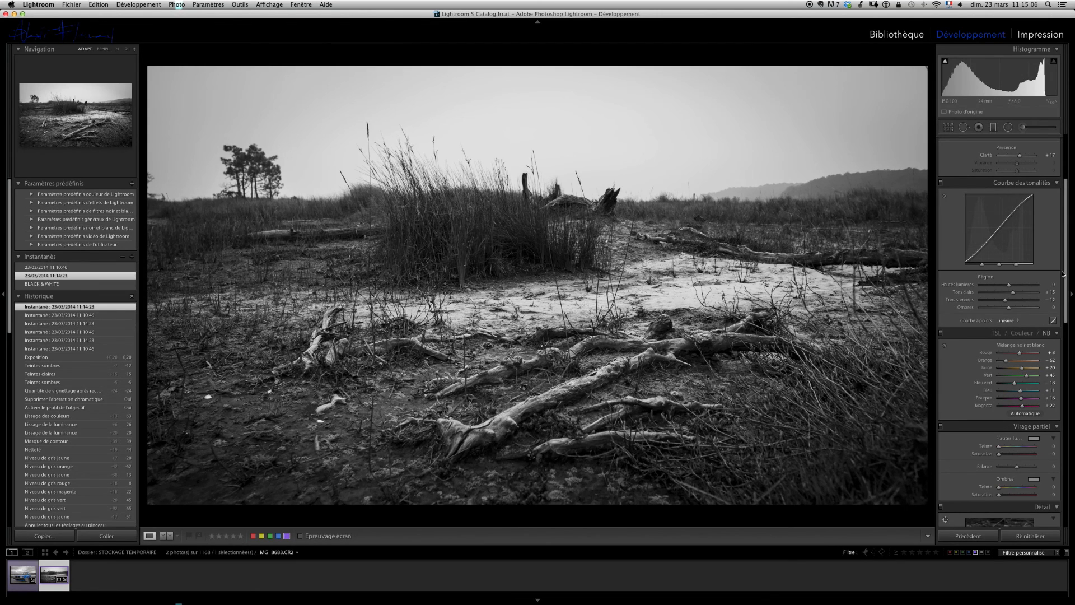
drag(1067, 235, 1068, 255)
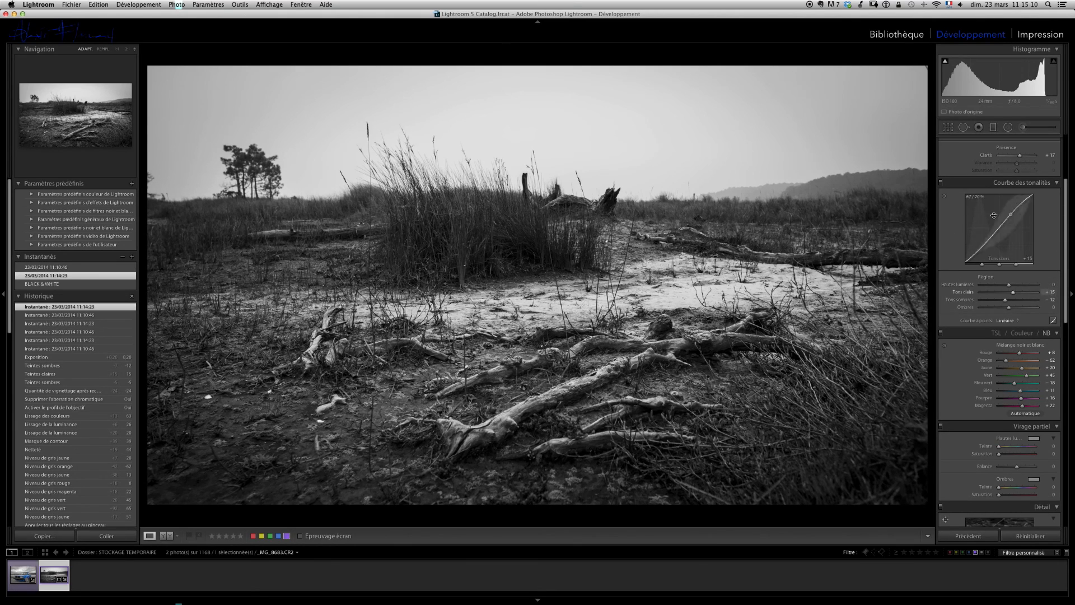
drag(1067, 224, 1060, 362)
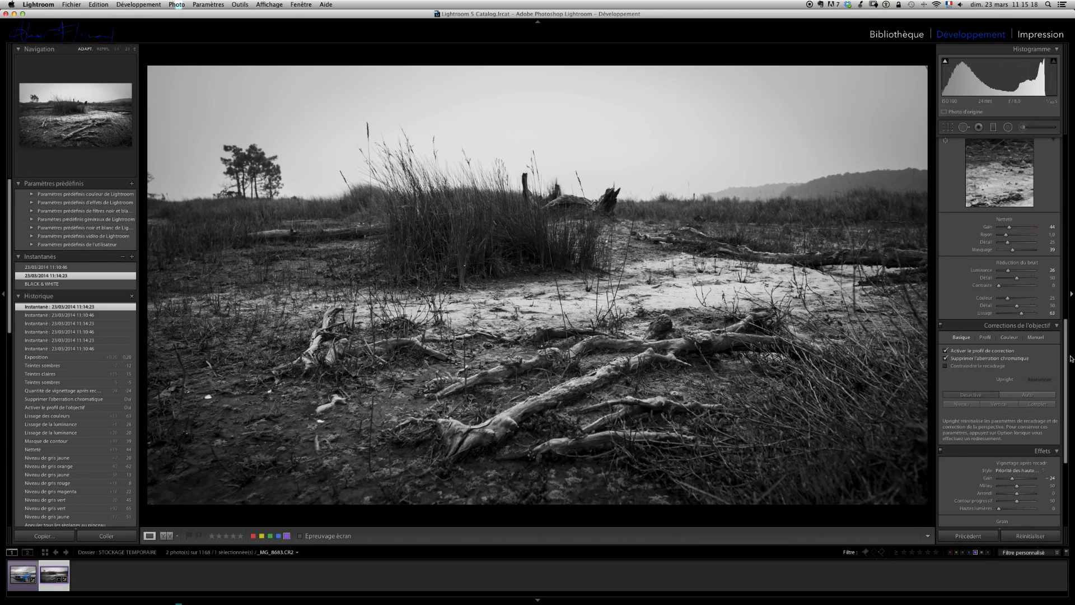
drag(1066, 357, 1004, 136)
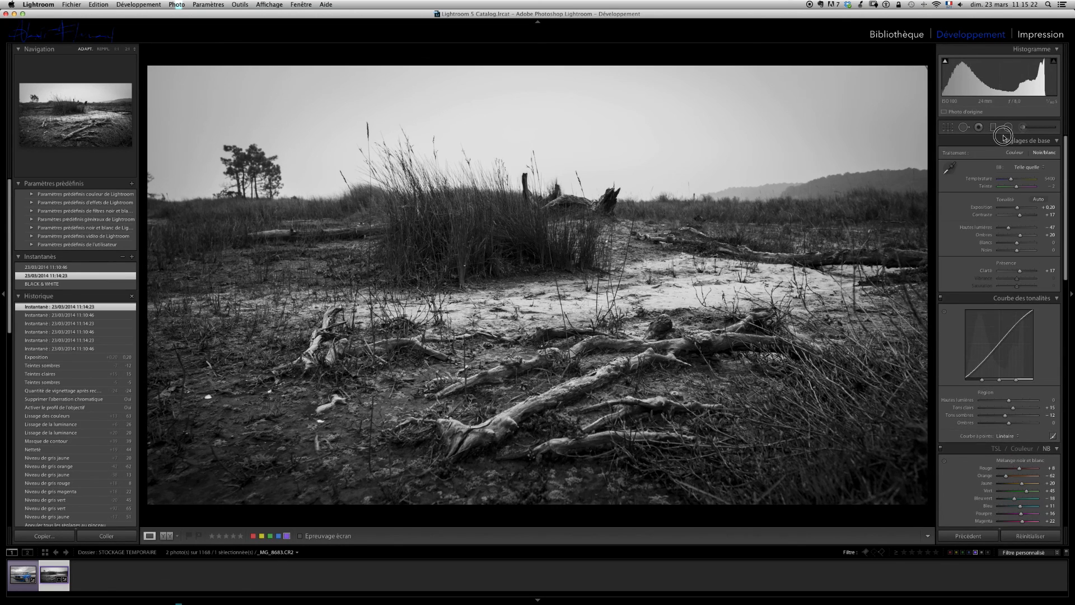
scroll(1030, 336, down, 15)
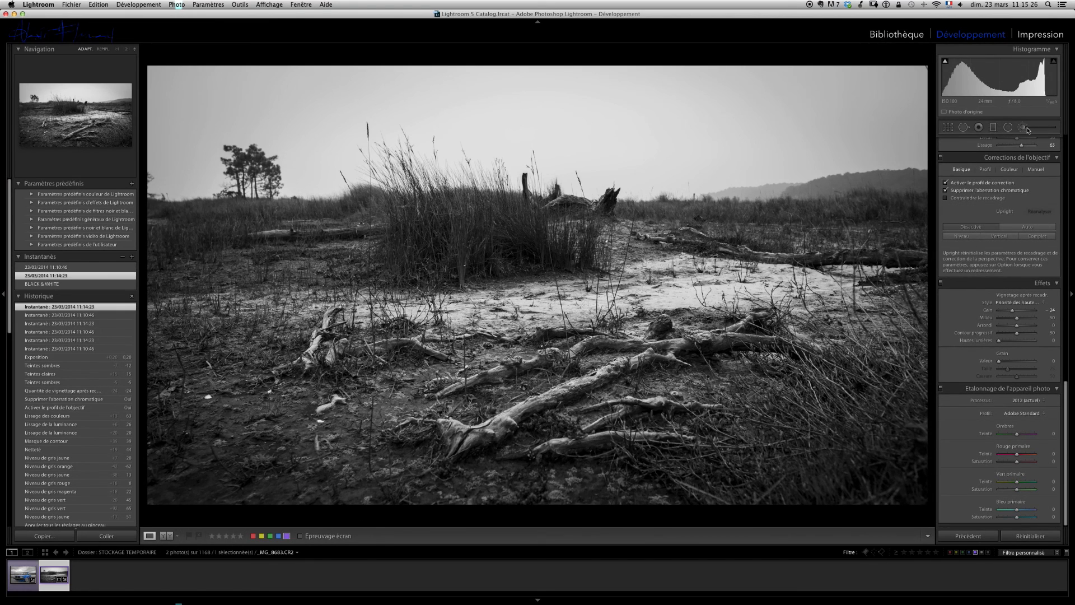
Draw a graduated filter from the photo's upper edge down past the horizon, reset its saturation to 0, and darken its exposure to -1.19.
click(993, 127)
drag(534, 65, 539, 295)
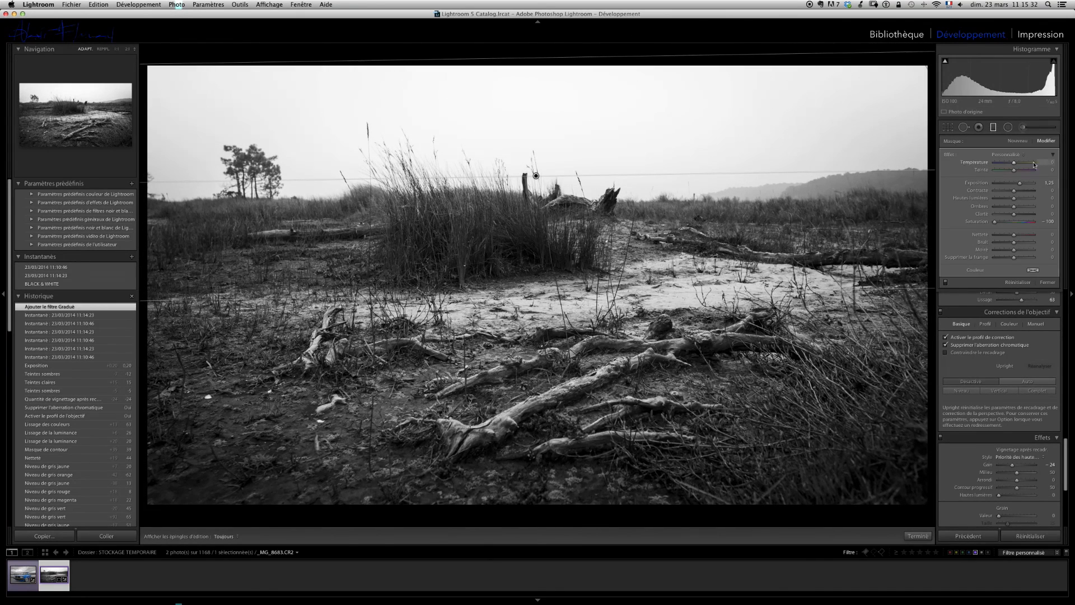
double_click(995, 222)
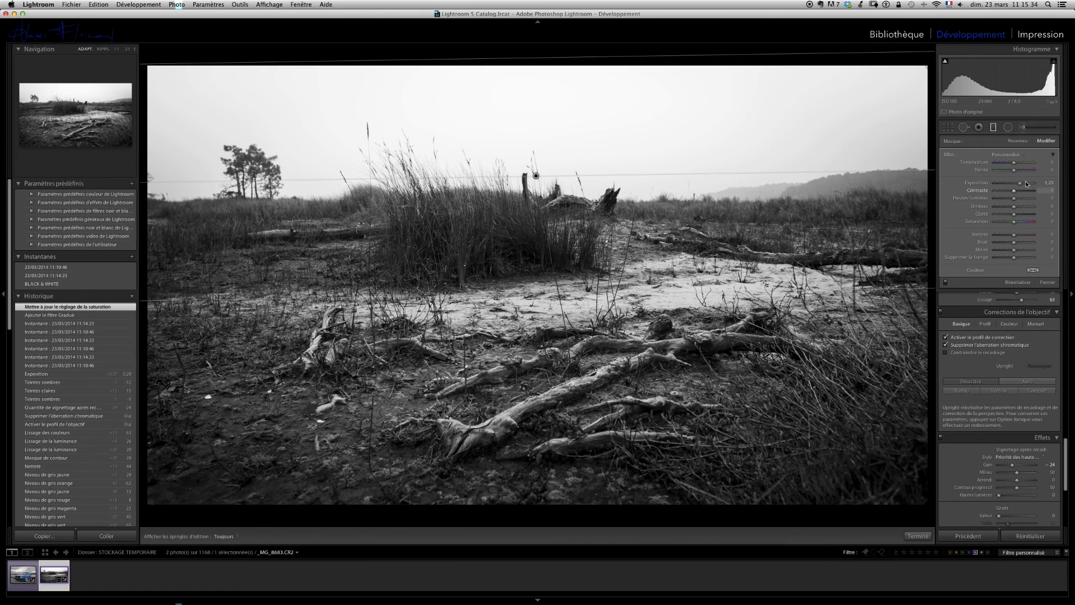
drag(1020, 183, 1010, 186)
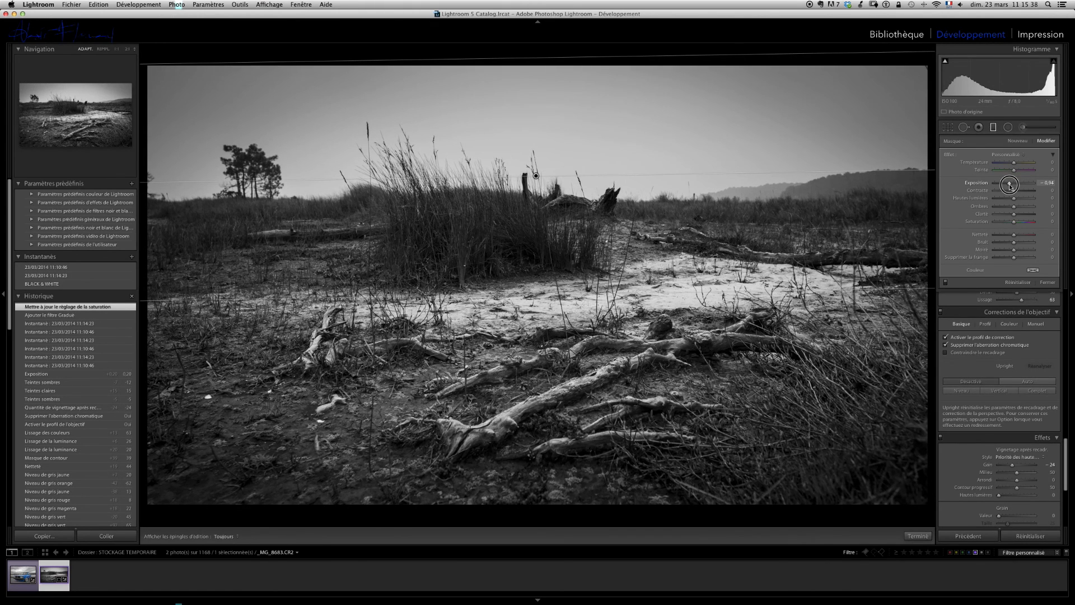
drag(1010, 185, 1008, 185)
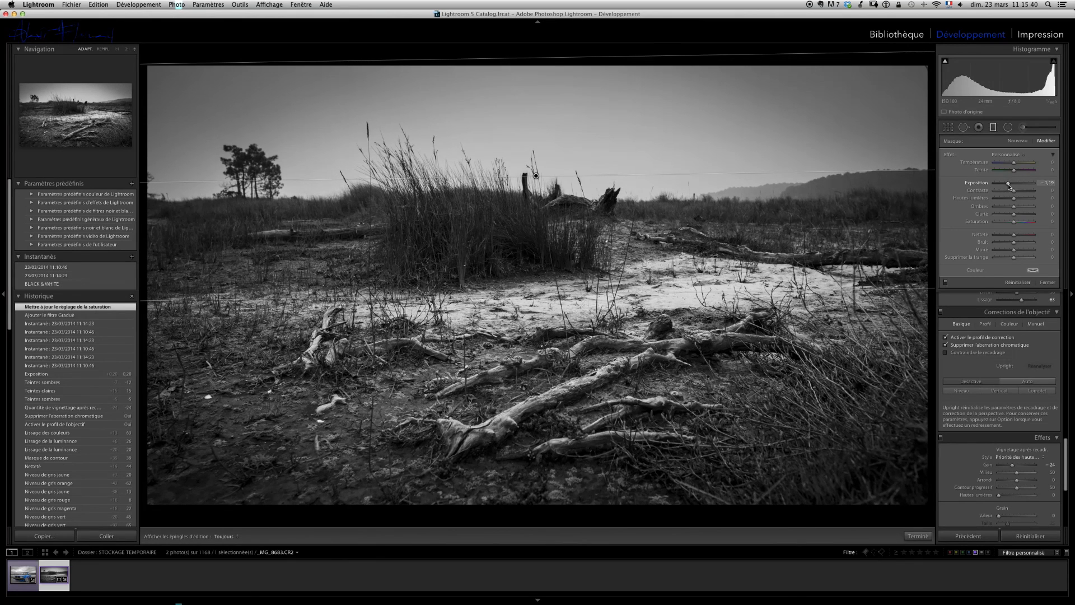
click(1046, 282)
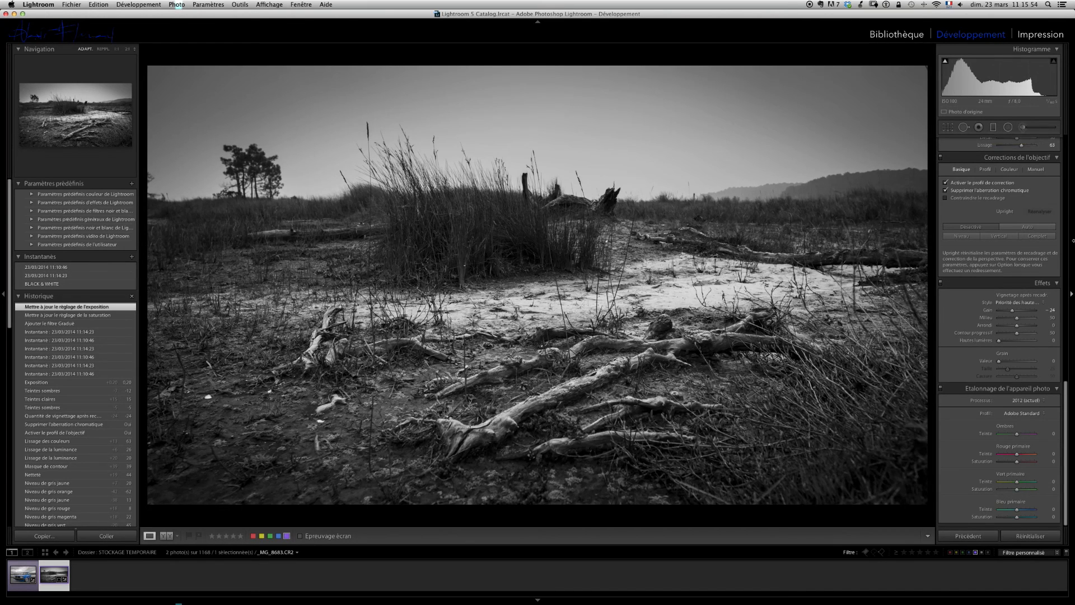
View the available camera calibration profiles without choosing another one, and minimize the program window.
click(1020, 413)
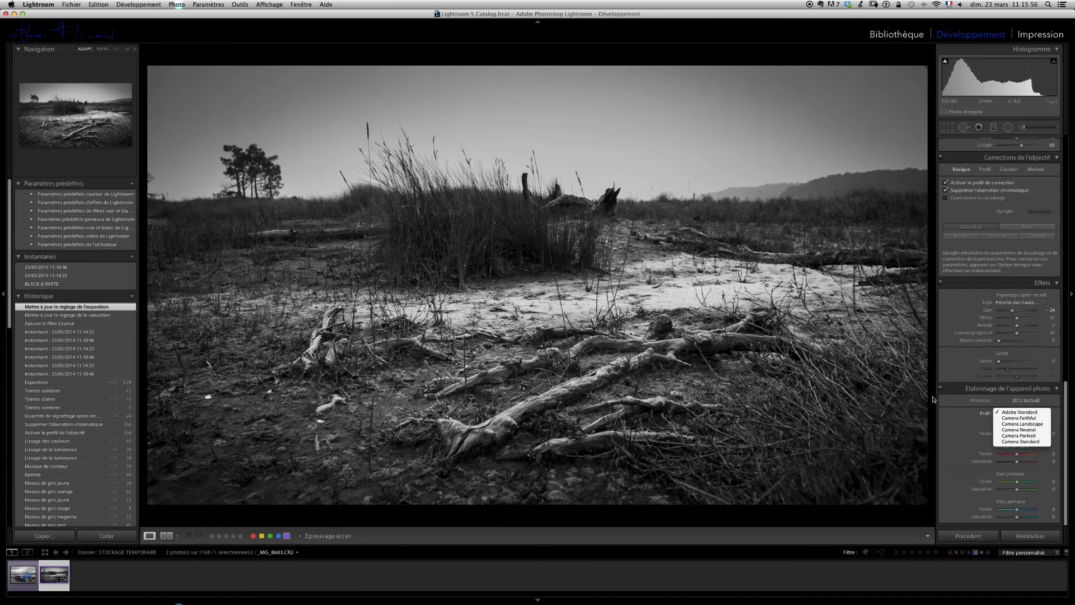
click(891, 388)
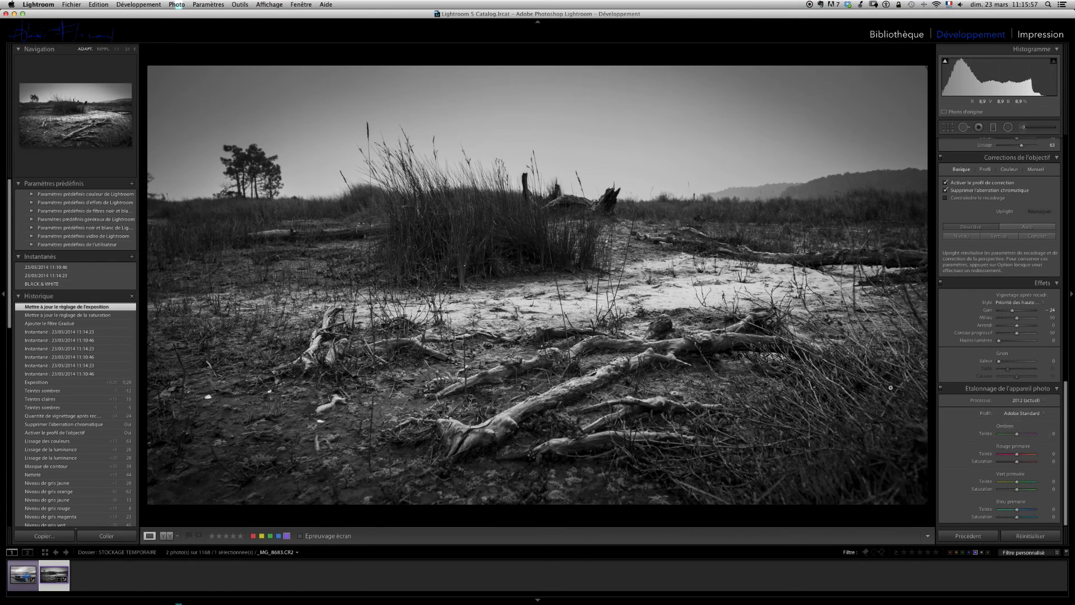
click(14, 14)
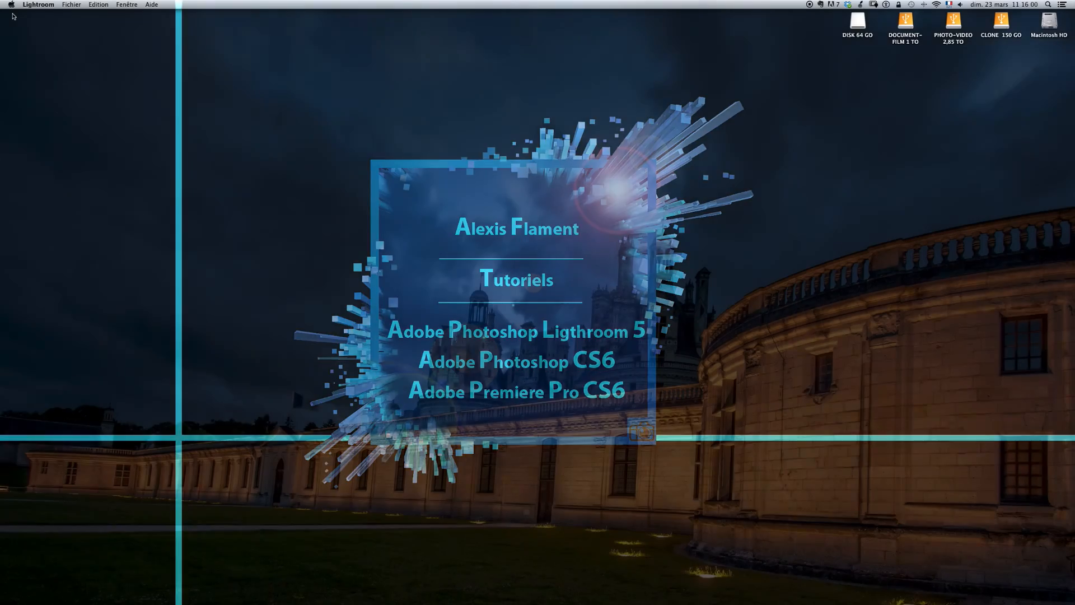